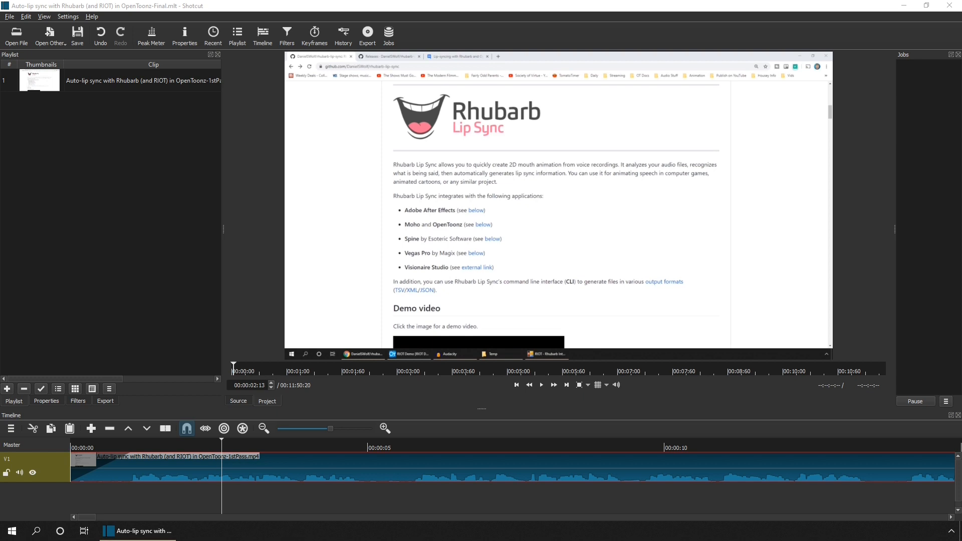
# Export the timeline audio with the WAV preset to the C:\Temp folder, keeping the suggested file name.
pyautogui.click(106, 401)
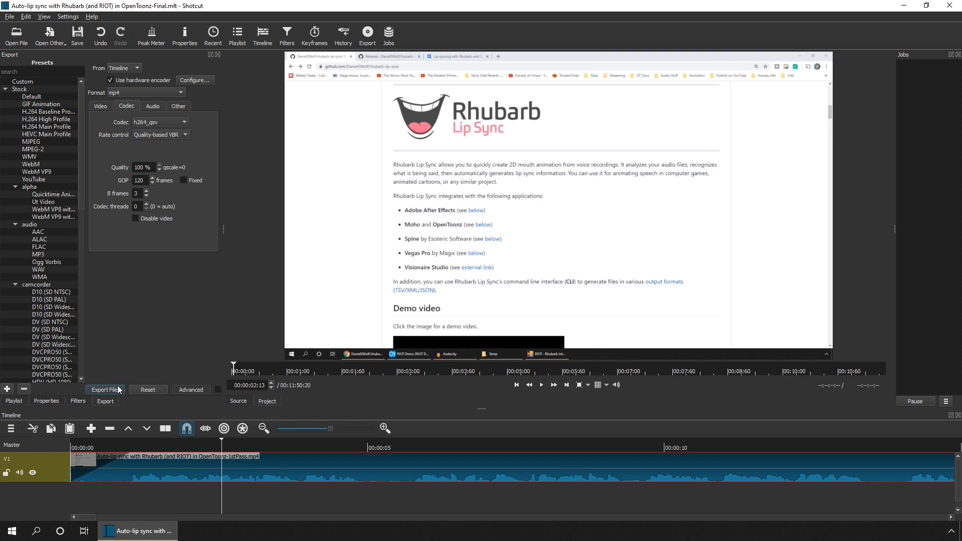
pyautogui.click(38, 269)
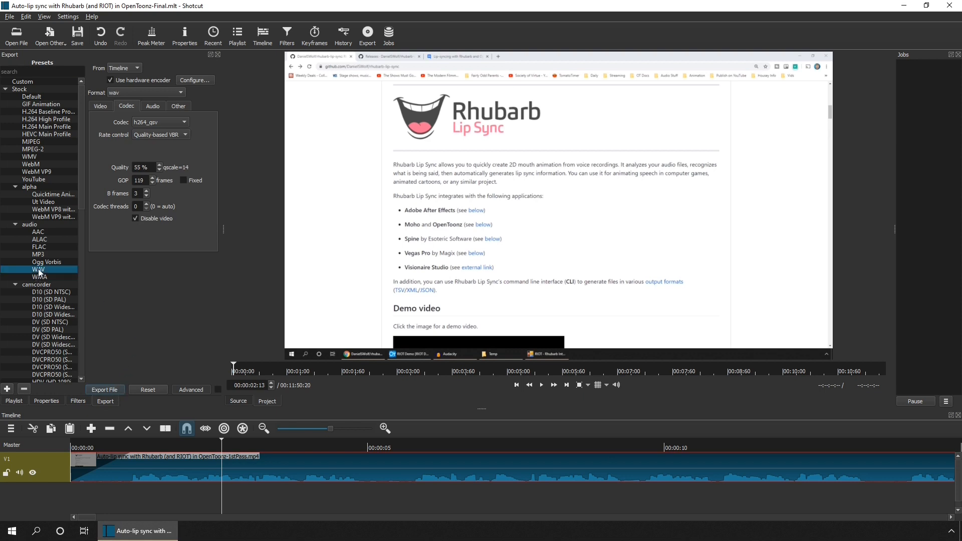
pyautogui.click(104, 390)
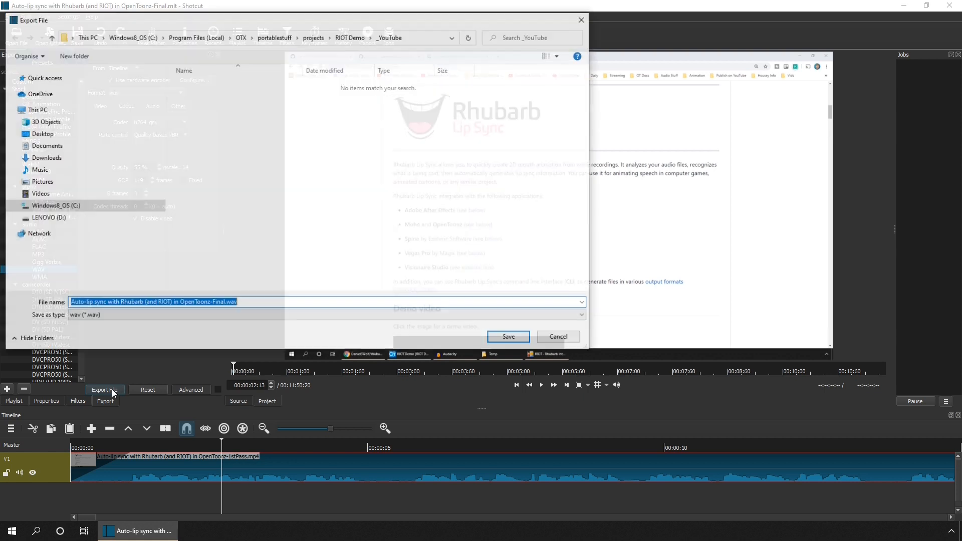
pyautogui.click(84, 206)
pyautogui.scroll(-1, 261, 250)
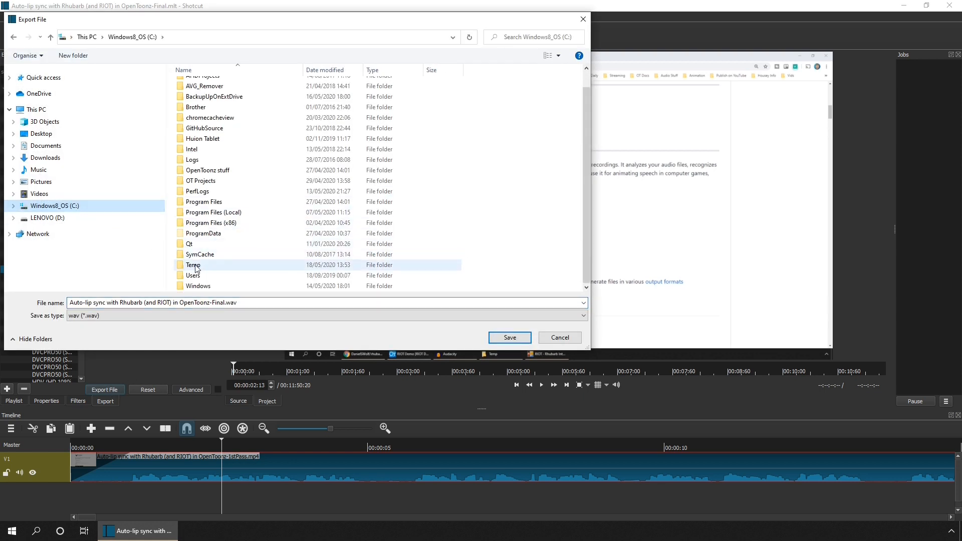
pyautogui.doubleClick(256, 265)
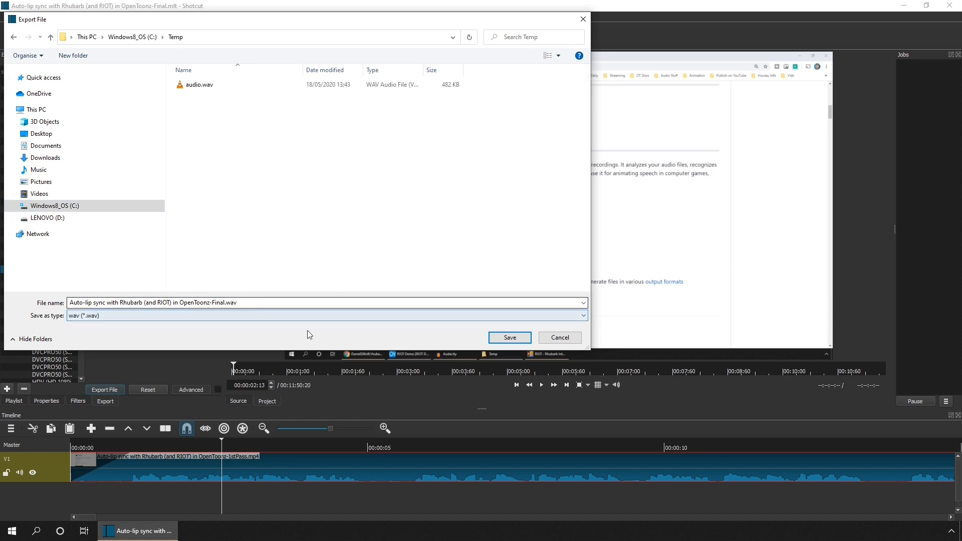
pyautogui.click(511, 337)
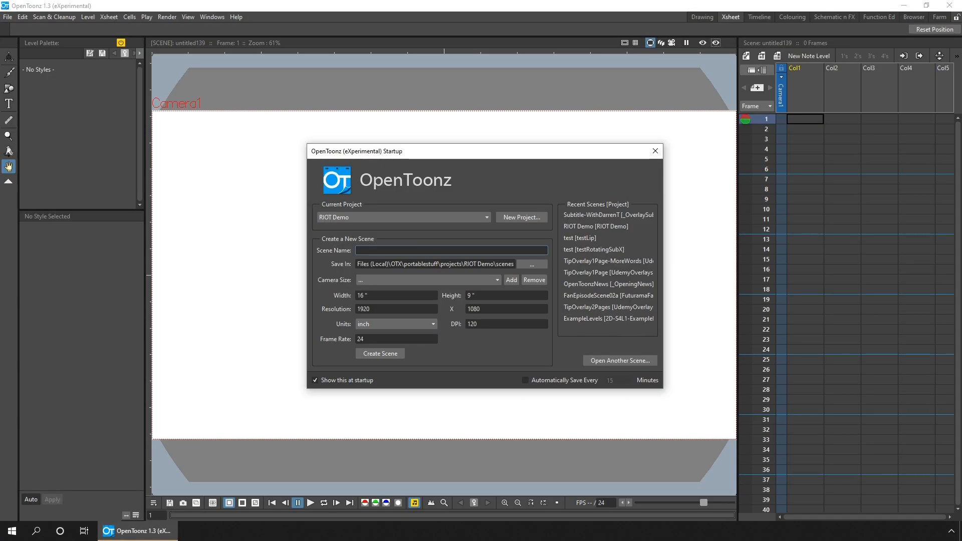
# In OpenToonz, create a new project named AddingRiotLipSync and a scene in it named RIOTLipSync.
pyautogui.click(521, 217)
pyautogui.write('AddingRiotLipSync')
pyautogui.press('Return')
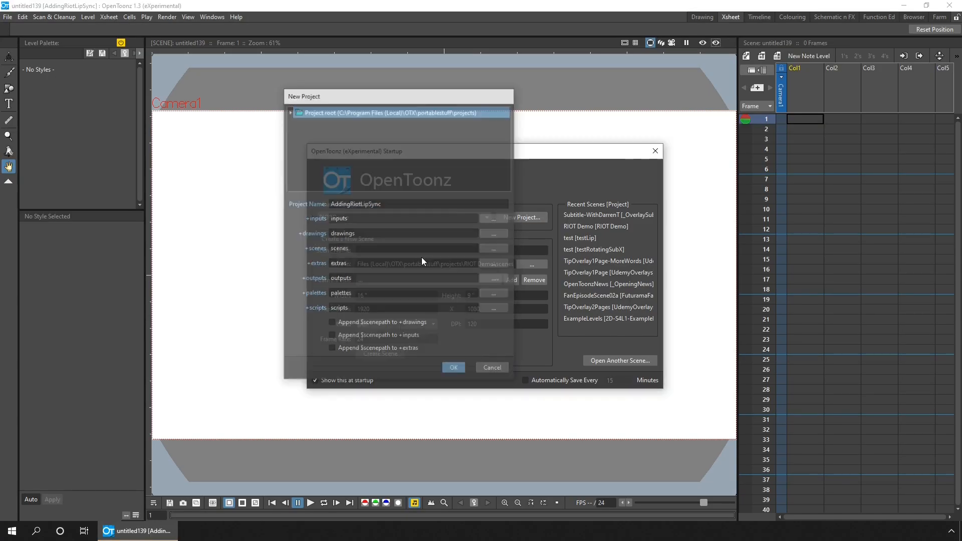
pyautogui.write('RIOTLipSync')
pyautogui.press('Return')
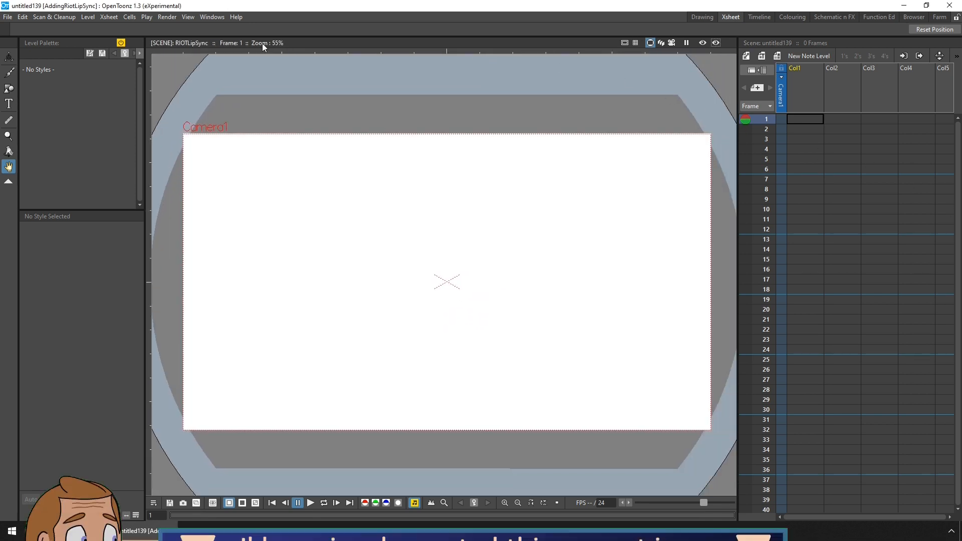
# Load DarrenT.tnz from the OpenToonz\_DarrenTCharacter\scenes documents folder as a sub-xsheet, importing it into the current project.
pyautogui.click(8, 17)
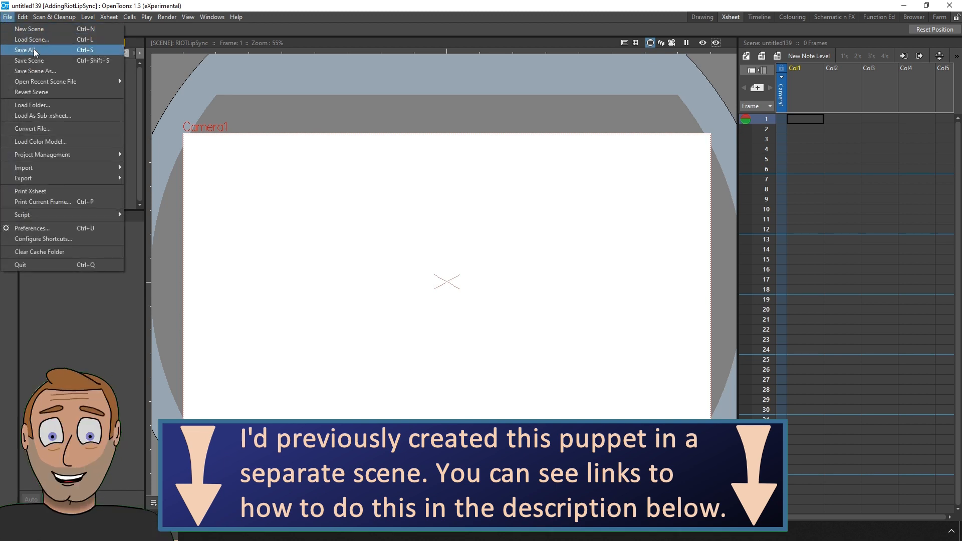
pyautogui.click(59, 115)
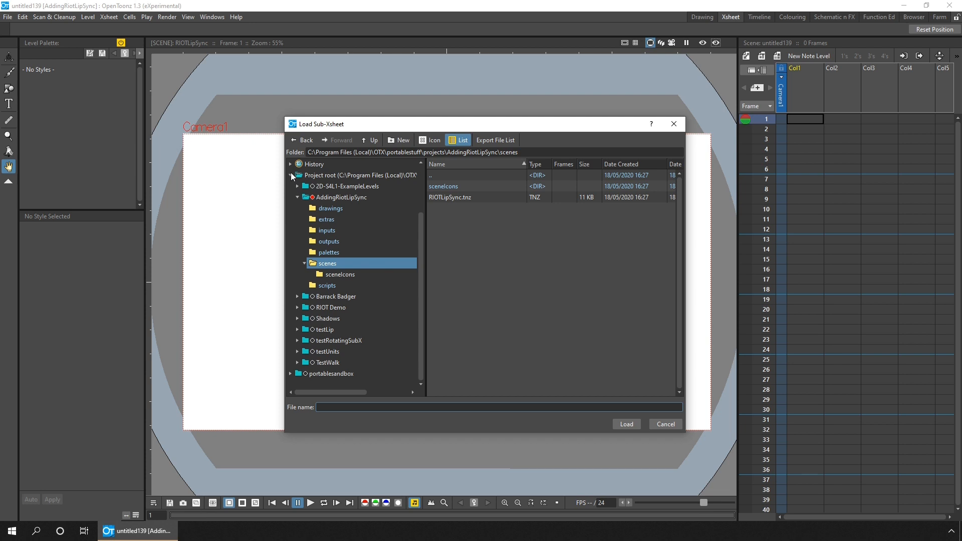
pyautogui.click(291, 175)
pyautogui.click(299, 186)
pyautogui.click(337, 361)
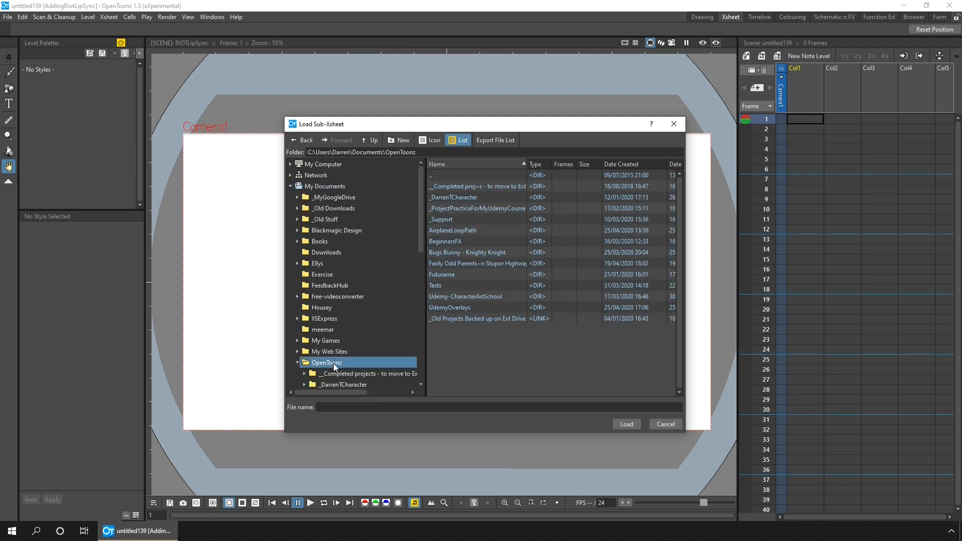
pyautogui.doubleClick(445, 198)
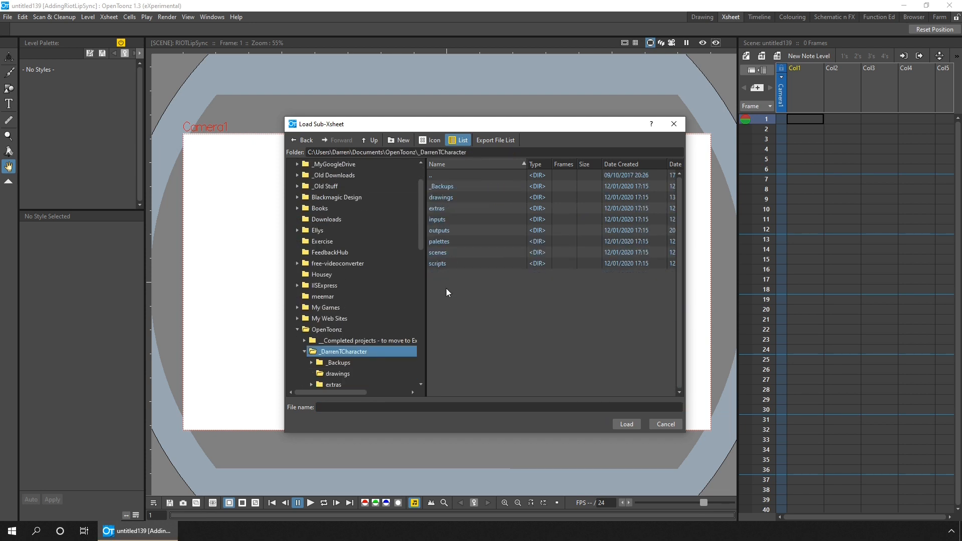
pyautogui.doubleClick(437, 253)
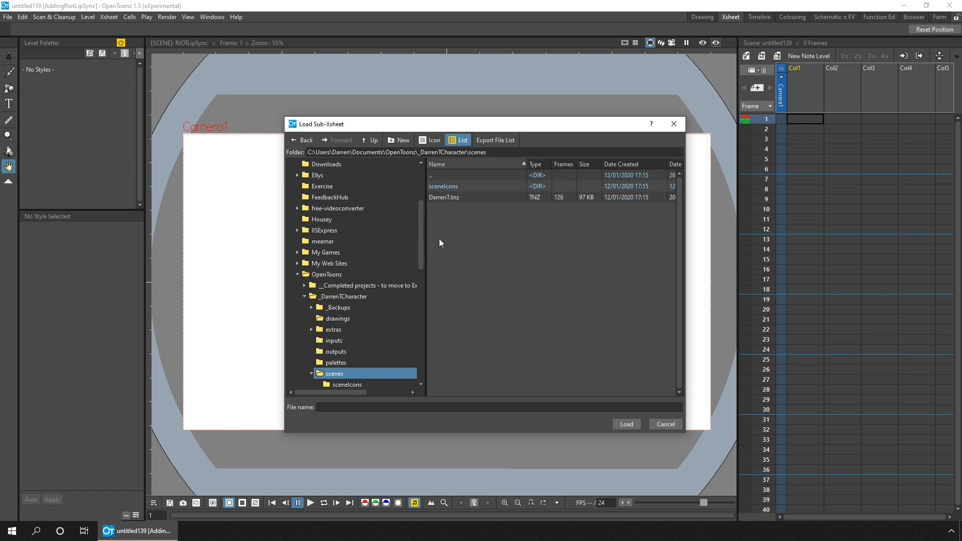
pyautogui.click(443, 198)
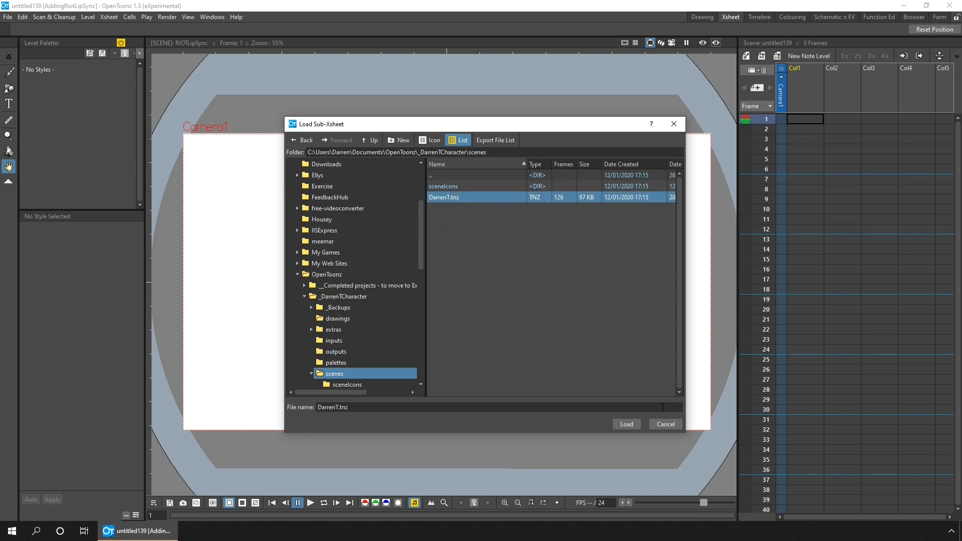
pyautogui.click(627, 424)
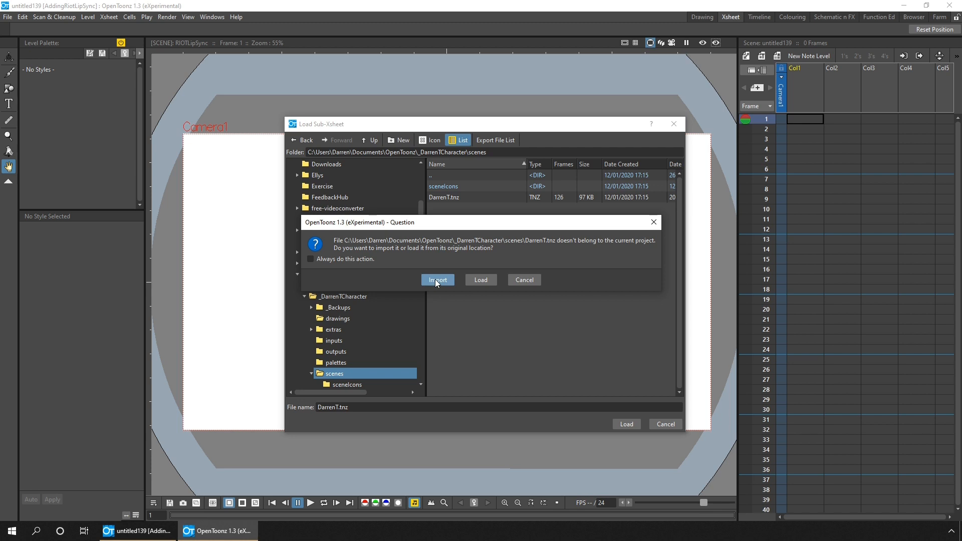
pyautogui.click(436, 281)
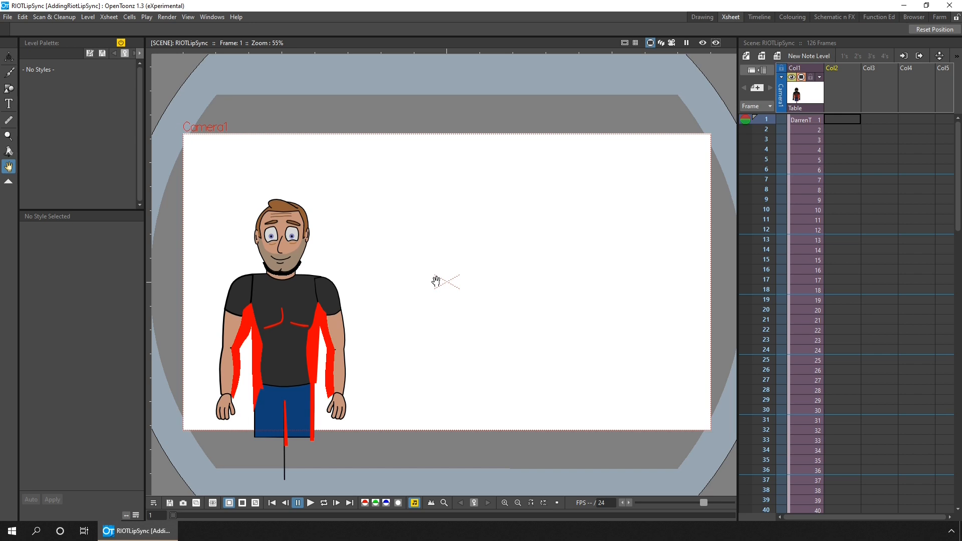
# Import DarrenT.tnz a second time as a sub-xsheet in column 2, keeping all existing files.
pyautogui.click(8, 17)
pyautogui.click(58, 118)
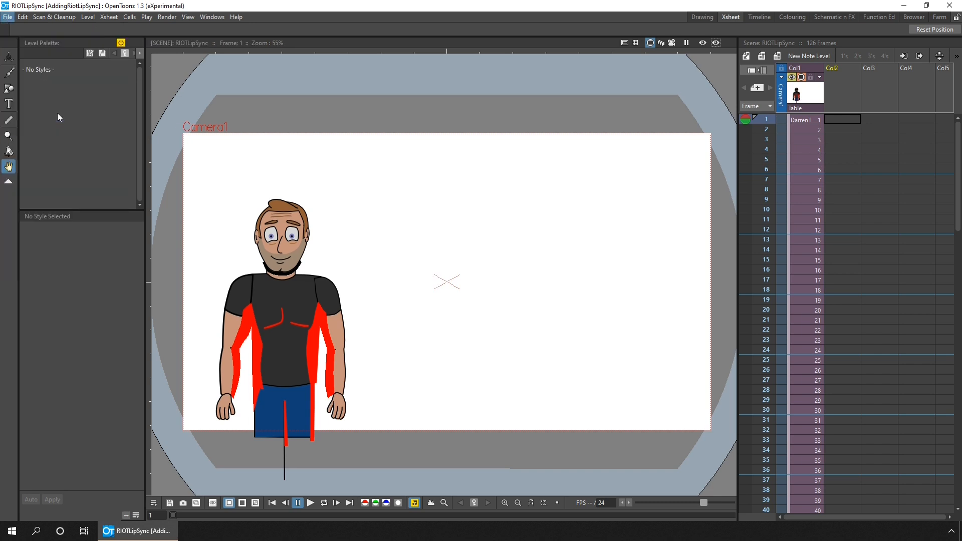
pyautogui.click(451, 197)
pyautogui.click(626, 424)
pyautogui.click(437, 280)
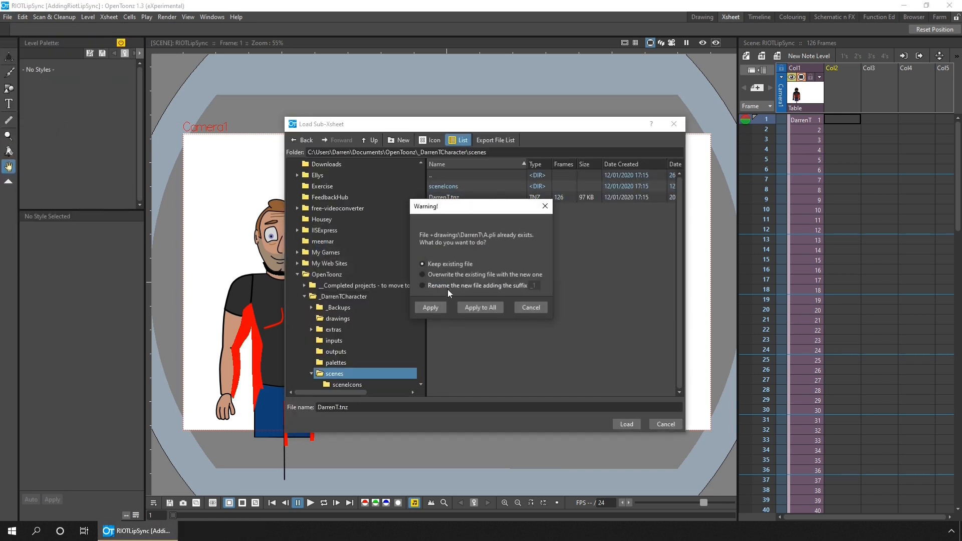
pyautogui.click(481, 307)
# Import a third copy of the DarrenT.tnz sub-xsheet into column 3, again keeping all existing files.
pyautogui.click(7, 17)
pyautogui.click(59, 115)
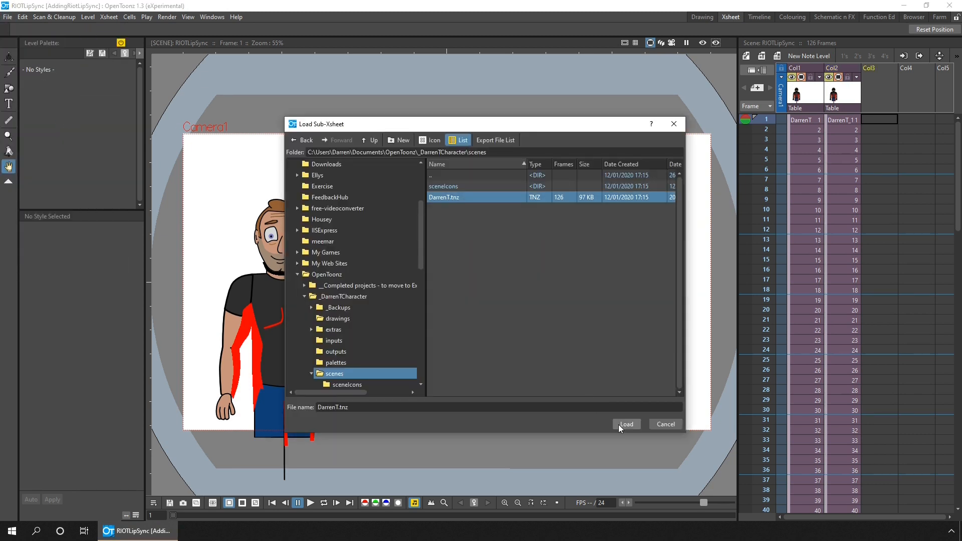
pyautogui.click(624, 424)
pyautogui.click(439, 279)
pyautogui.click(482, 307)
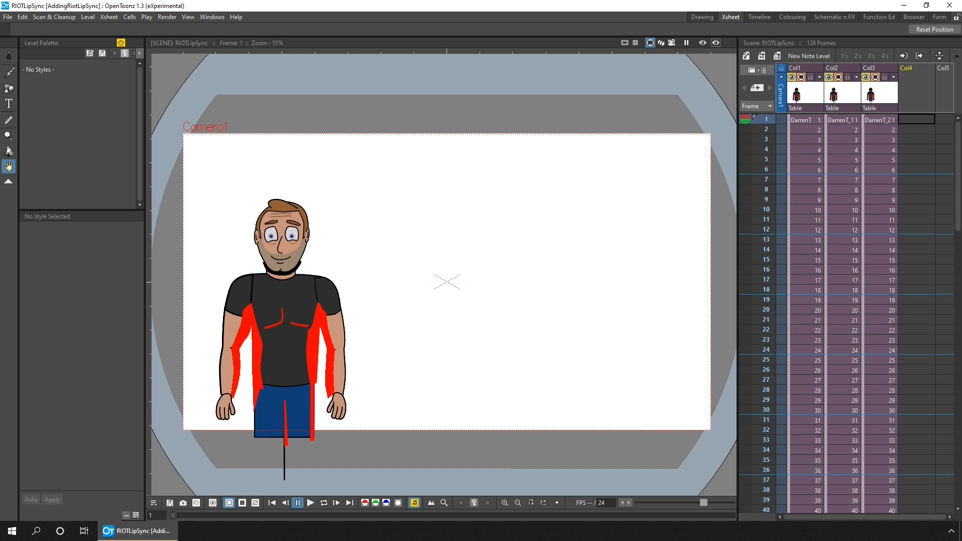
# Switch to the Schematic n FX room and add a new peg in the Stage Schematic.
pyautogui.click(840, 15)
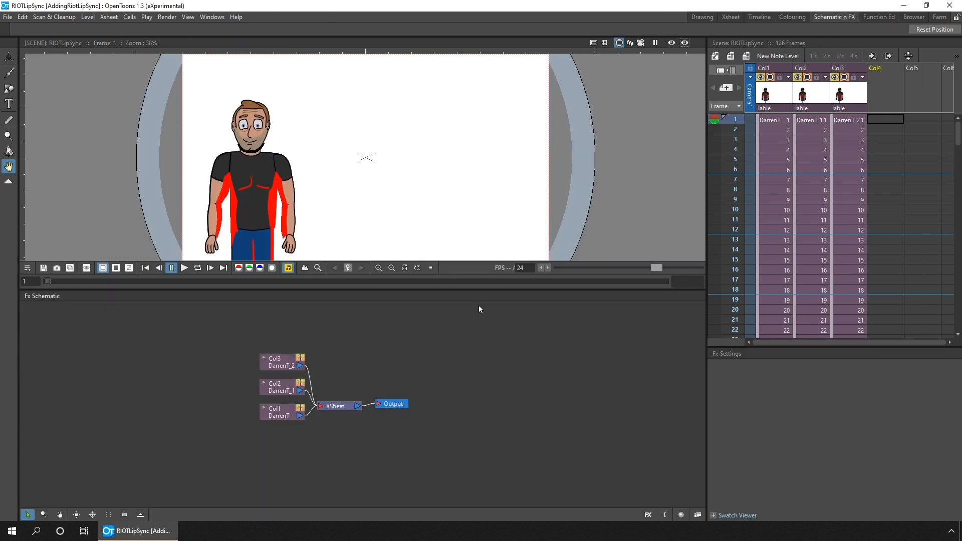
pyautogui.click(698, 514)
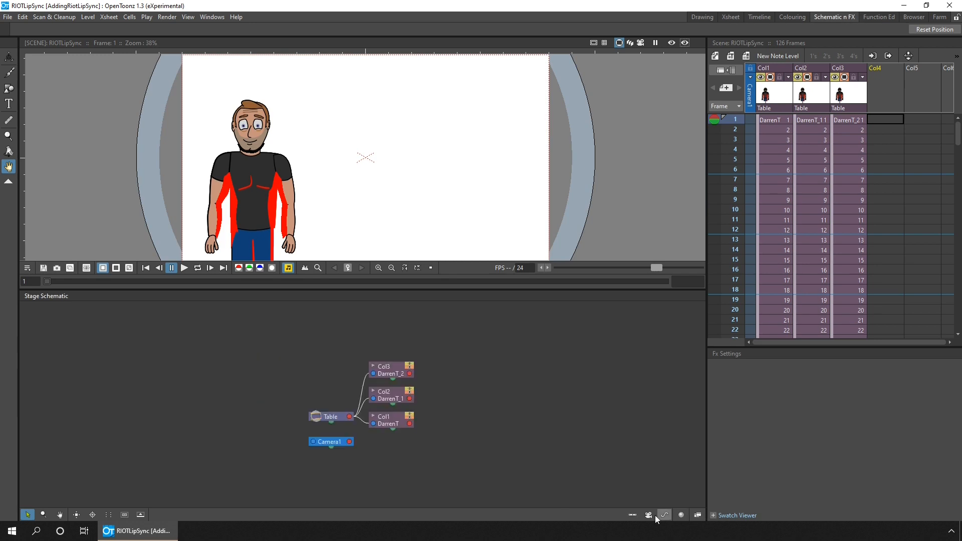
pyautogui.click(633, 515)
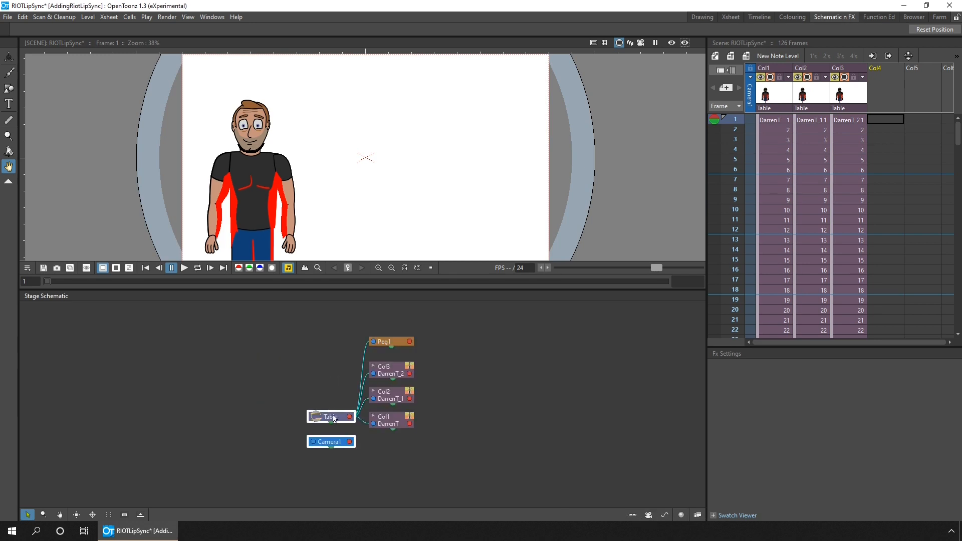
# Move the Table and Camera1 nodes clear and link all three puppet columns to Peg1 in the Stage Schematic.
pyautogui.press('a')
pyautogui.moveTo(330, 441); pyautogui.dragTo(235, 390)
pyautogui.moveTo(381, 348); pyautogui.dragTo(373, 398)
pyautogui.click(384, 400)
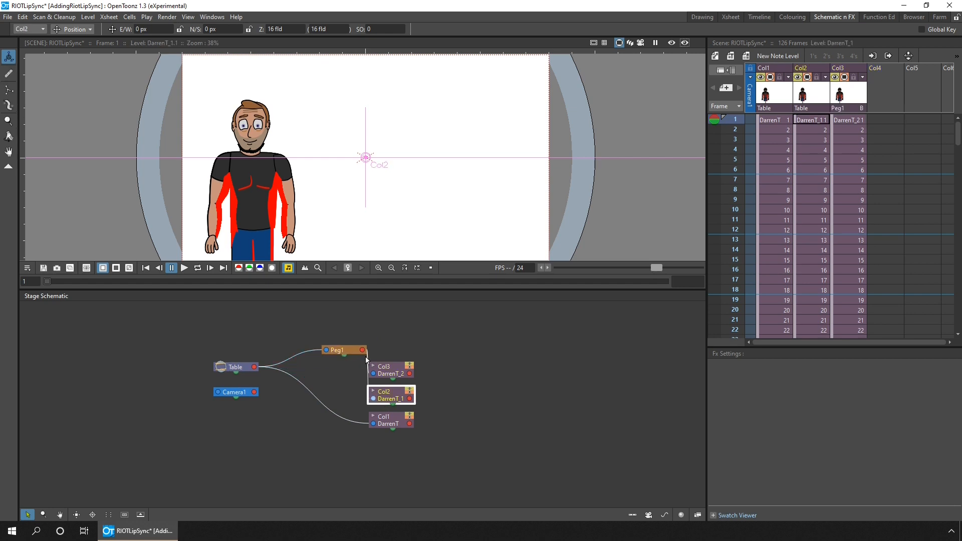
pyautogui.click(385, 420)
pyautogui.moveTo(362, 349); pyautogui.dragTo(390, 430)
# Rearrange the stage nodes so that Peg1 sits between the Table and the three stacked puppet columns.
pyautogui.moveTo(406, 464); pyautogui.dragTo(382, 317)
pyautogui.moveTo(403, 365); pyautogui.dragTo(427, 318)
pyautogui.moveTo(232, 333); pyautogui.dragTo(225, 391)
pyautogui.moveTo(246, 370); pyautogui.dragTo(280, 350)
pyautogui.moveTo(430, 364); pyautogui.dragTo(392, 406)
pyautogui.click(455, 396)
# Using the Animate tool in All mode, move Peg1's center to the puppet's neck and place the puppet at the camera frame's lower-right, scaled about 93%.
pyautogui.click(302, 392)
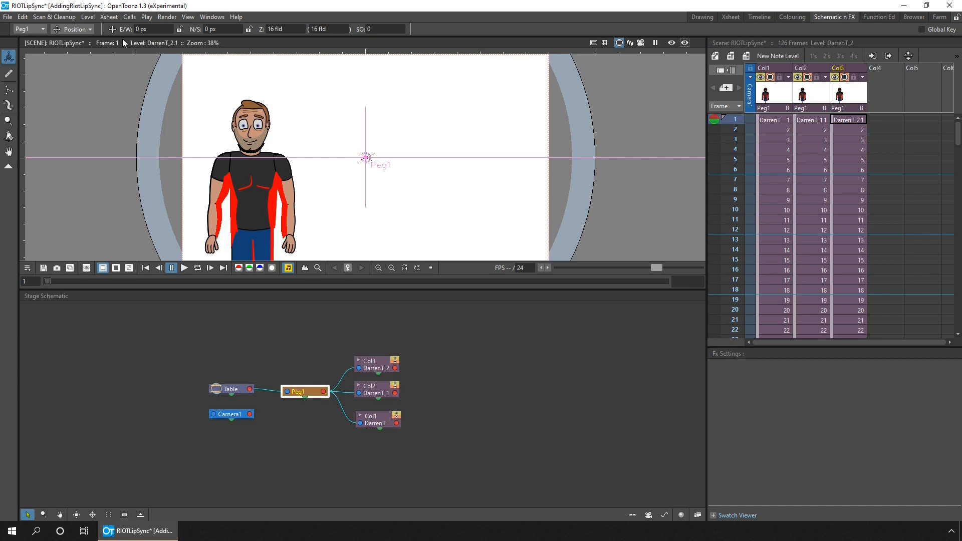
pyautogui.click(75, 30)
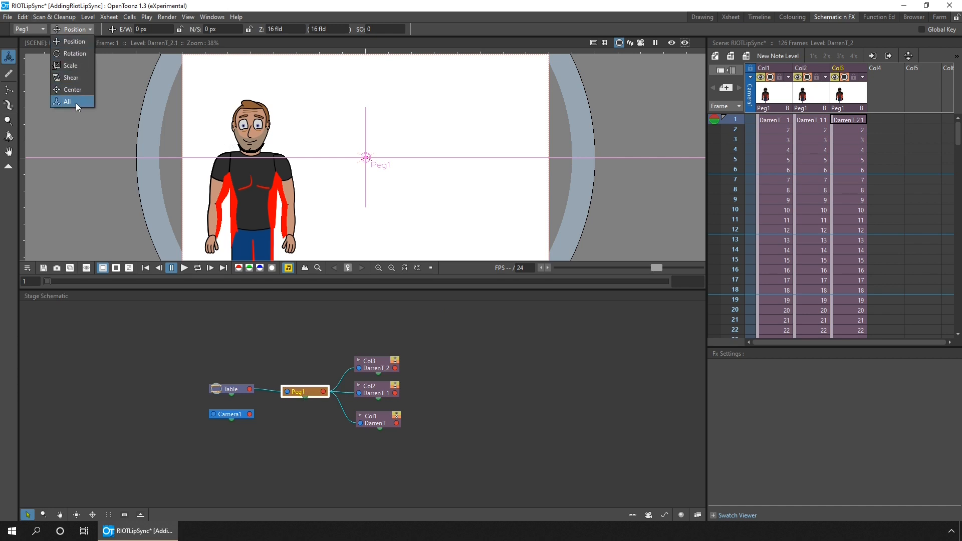
pyautogui.click(77, 103)
pyautogui.scroll(-1, 350, 184)
pyautogui.moveTo(412, 289); pyautogui.dragTo(401, 367)
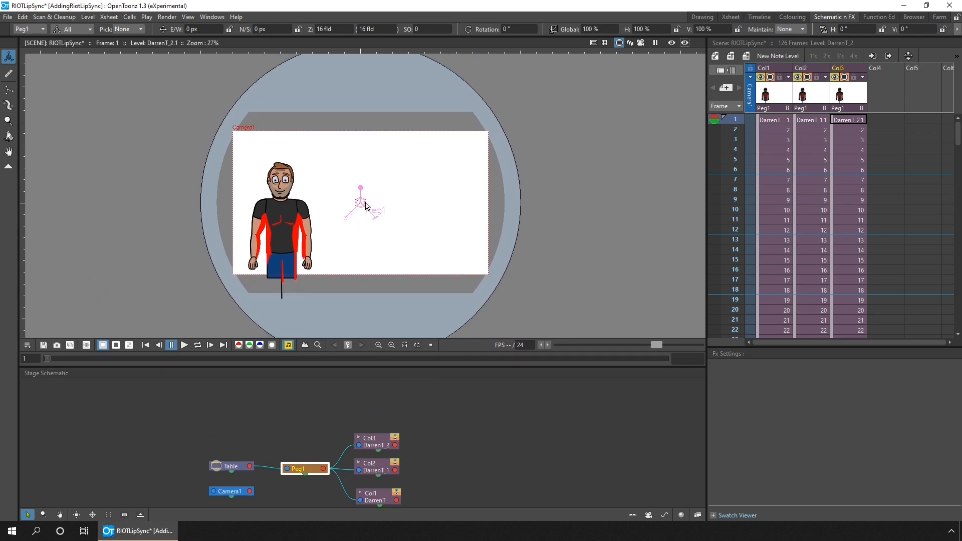
pyautogui.scroll(1, 367, 205)
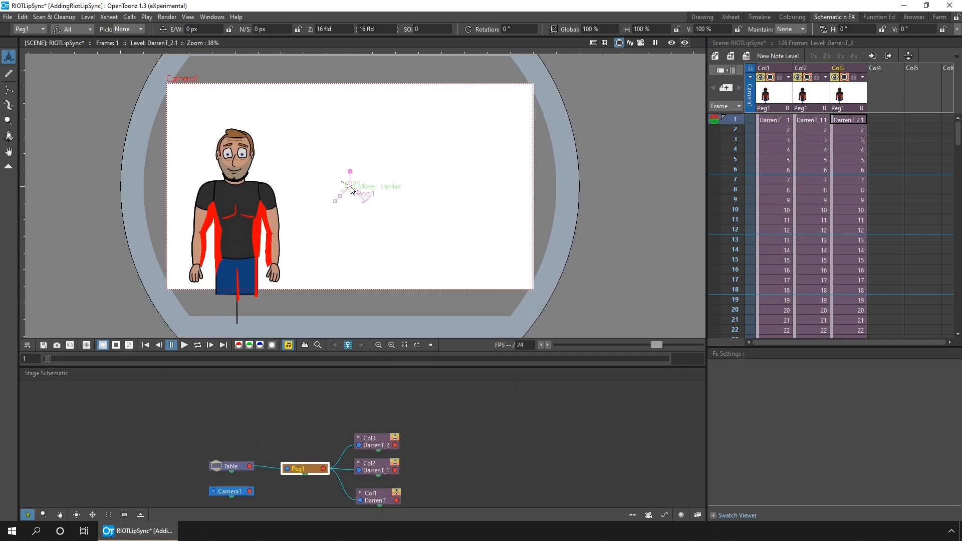
pyautogui.keyDown('ctrl'); pyautogui.click(232, 185); pyautogui.keyUp('ctrl')
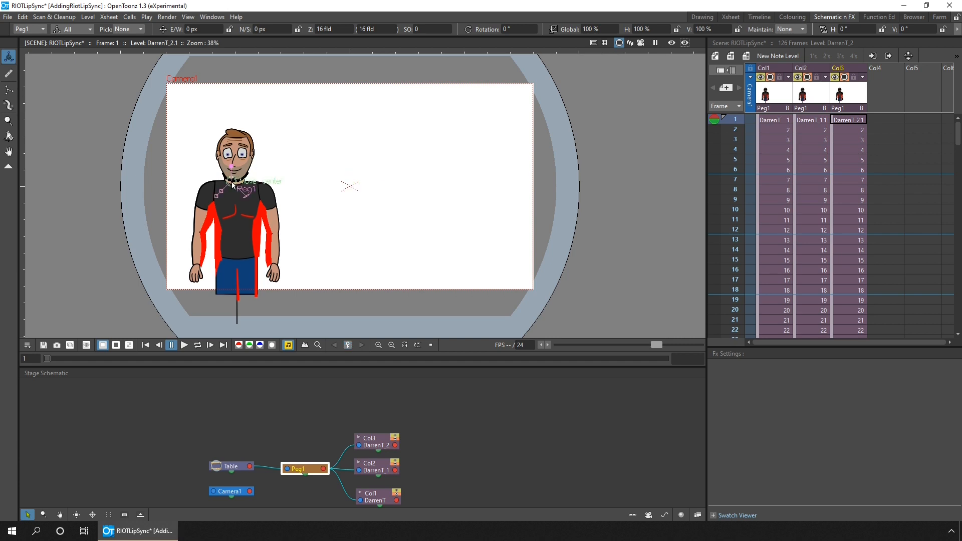
pyautogui.moveTo(258, 230); pyautogui.dragTo(470, 284)
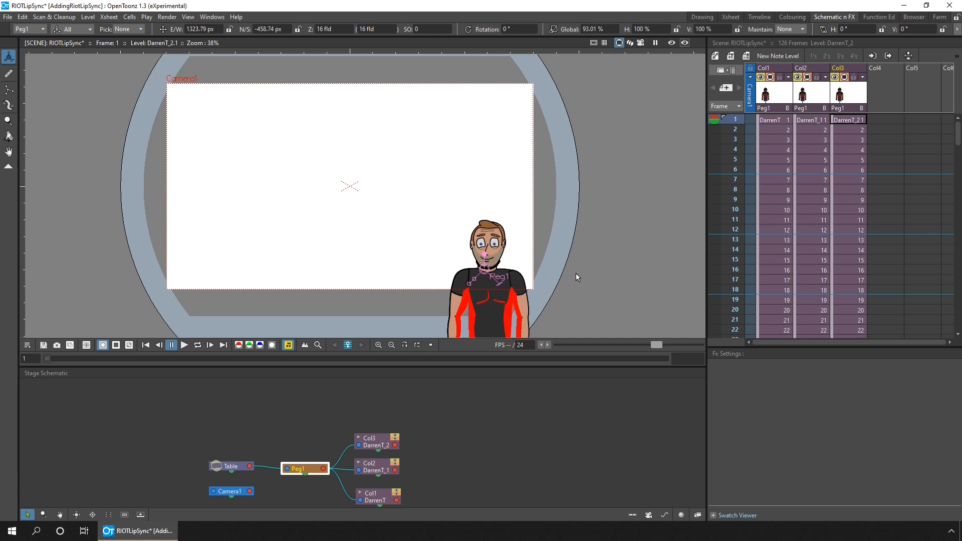
# Create a Toonz Vector Level named GreenBG in column 4 and draw a rectangle slightly larger than the camera frame.
pyautogui.click(878, 119)
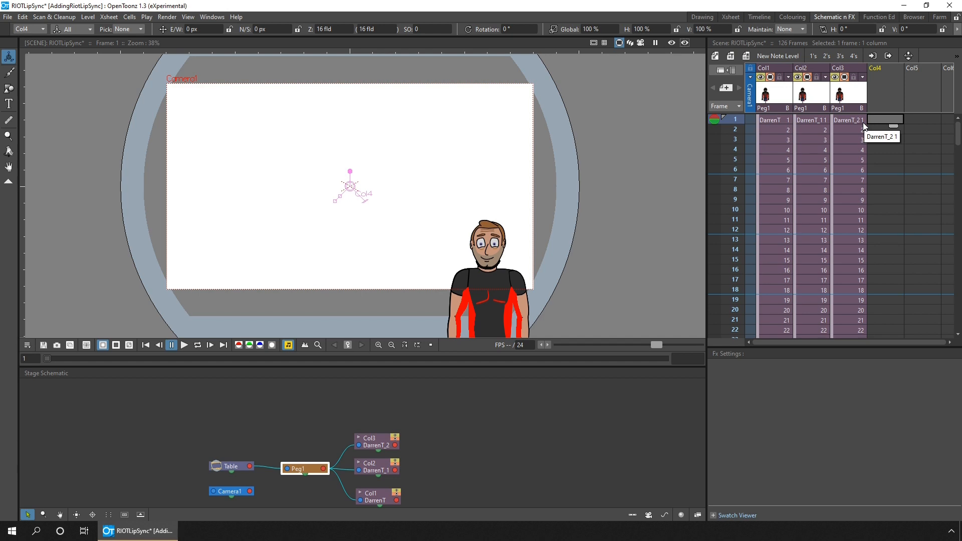
pyautogui.click(715, 56)
pyautogui.write('GreenBG')
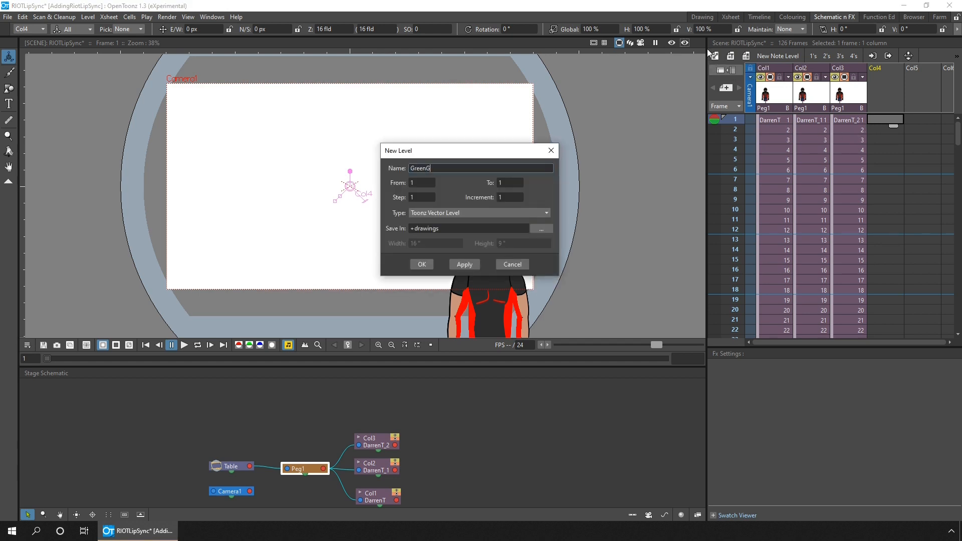
pyautogui.press('Return')
pyautogui.press('g')
pyautogui.moveTo(163, 80); pyautogui.dragTo(542, 295)
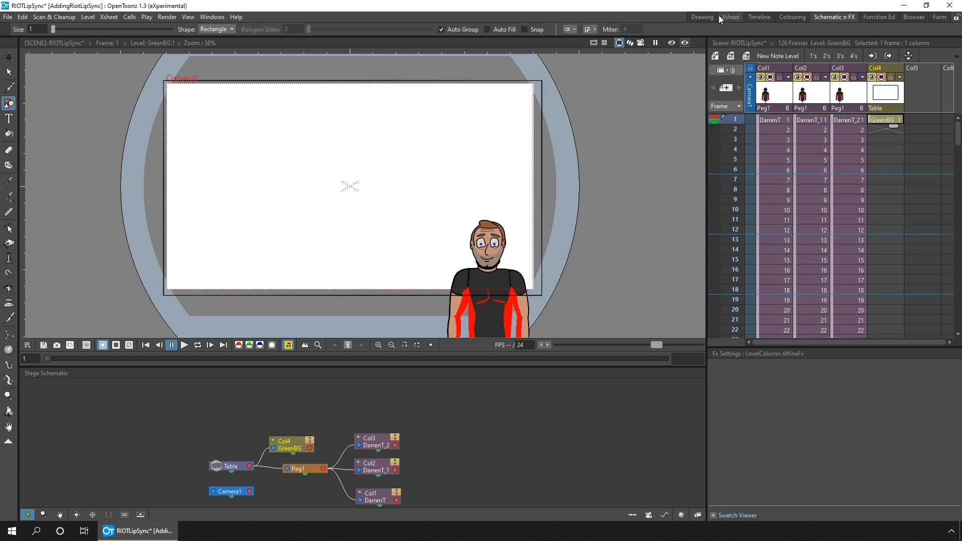
# Add a bright green style (H 123, S 100, V 100) to the GreenBG palette and fill the rectangle with it.
pyautogui.click(710, 16)
pyautogui.click(831, 257)
pyautogui.moveTo(821, 425); pyautogui.dragTo(757, 351)
pyautogui.click(747, 367)
pyautogui.press('f')
pyautogui.click(431, 215)
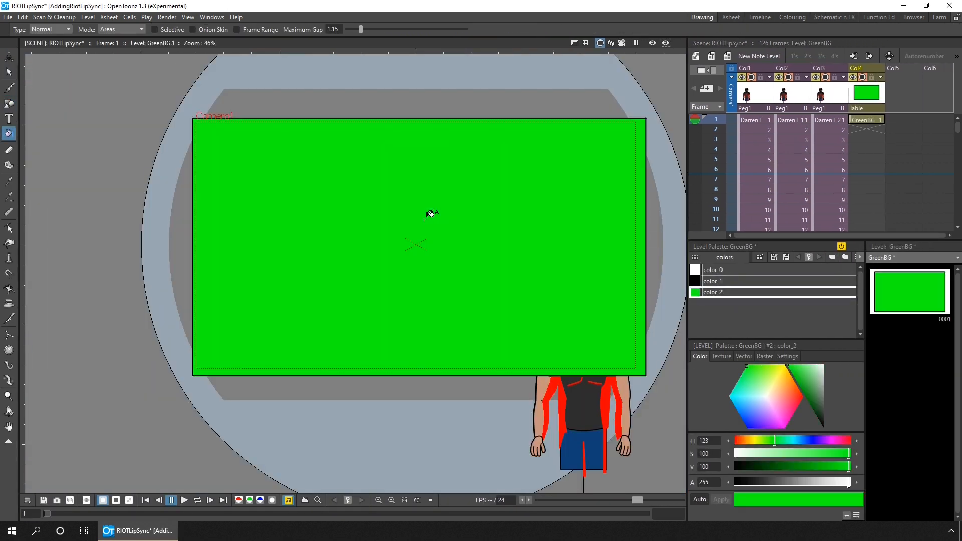
# Move the GreenBG column to first place so it lies behind the puppets, and select its frame 1 cell.
pyautogui.moveTo(866, 68); pyautogui.dragTo(755, 68)
pyautogui.click(903, 119)
pyautogui.click(755, 119)
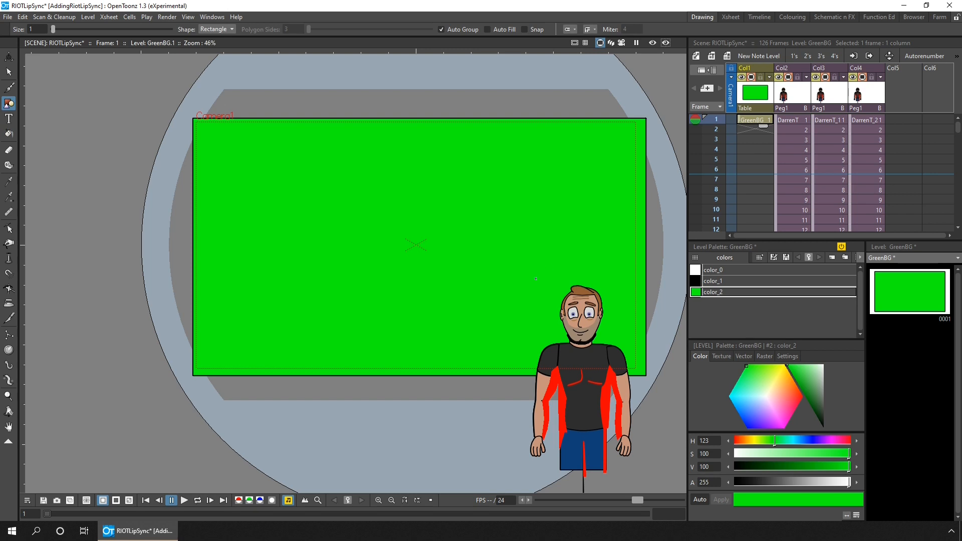
# Draw a rectangle behind the puppet on the GreenBG level and fill it with a new orange style (H 35, S 77, V 100).
pyautogui.moveTo(527, 259); pyautogui.dragTo(647, 398)
pyautogui.click(831, 257)
pyautogui.moveTo(822, 425); pyautogui.dragTo(795, 361)
pyautogui.click(786, 382)
pyautogui.click(9, 133)
pyautogui.click(550, 293)
# Preview the framing in camera view, return to the camera stand view and save the scene.
pyautogui.click(621, 43)
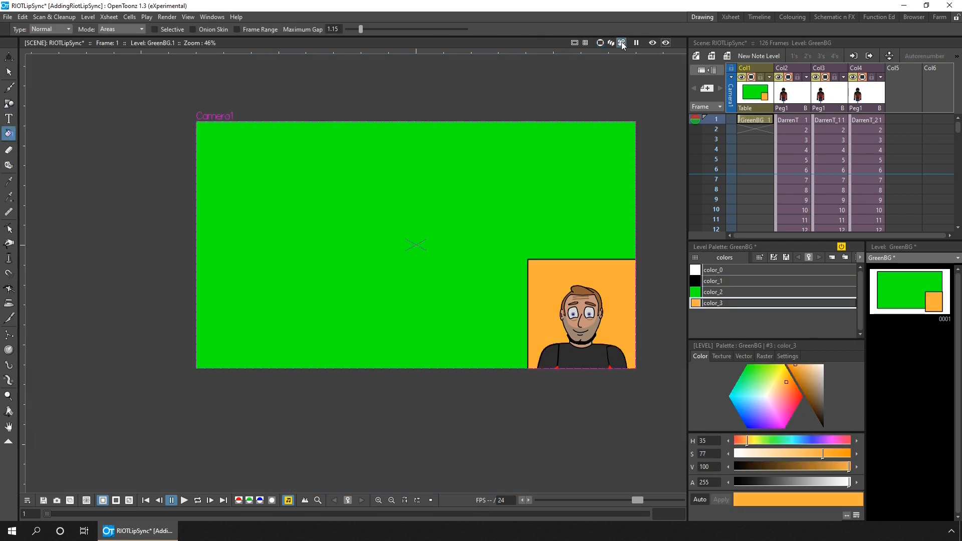
pyautogui.click(600, 43)
pyautogui.hotkey('ctrl', 's')
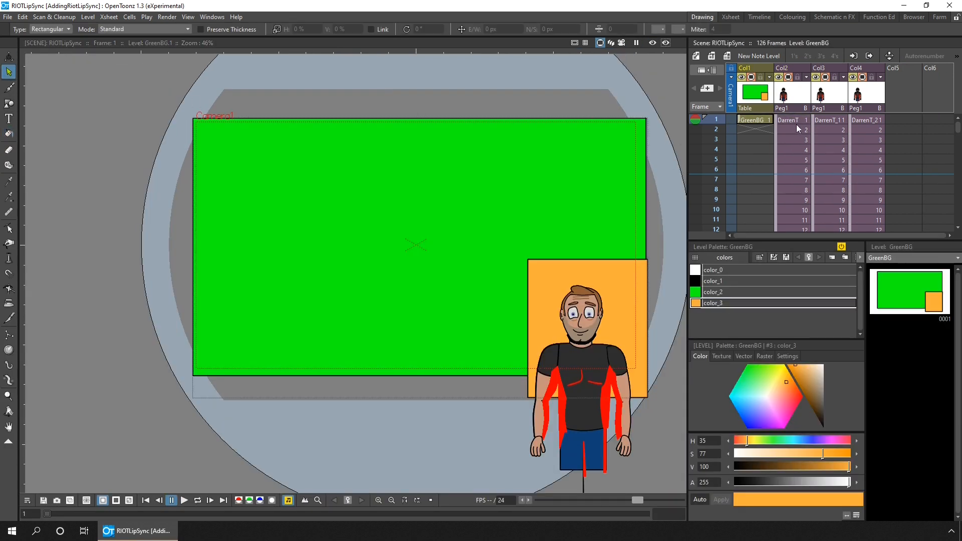
# Open the puppet sub-xsheet in Col2 in the Xsheet room, and widen the xsheet area while keeping the puppet in view.
pyautogui.click(795, 119)
pyautogui.click(729, 17)
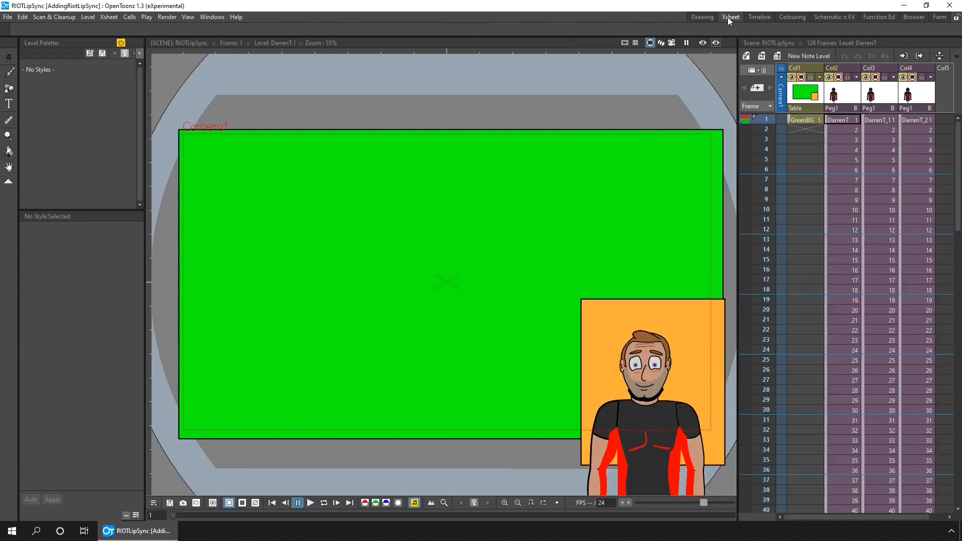
pyautogui.click(906, 54)
pyautogui.moveTo(595, 140); pyautogui.dragTo(524, 141)
pyautogui.moveTo(386, 189); pyautogui.dragTo(443, 192)
# Remove all frames before frame 49 from the Col2 puppet's sub-xsheet so it starts at the side-view pose.
pyautogui.scroll(-1, 443, 193)
pyautogui.moveTo(559, 160); pyautogui.dragTo(557, 469)
pyautogui.scroll(-5, 569, 261)
pyautogui.moveTo(554, 209); pyautogui.dragTo(570, 241)
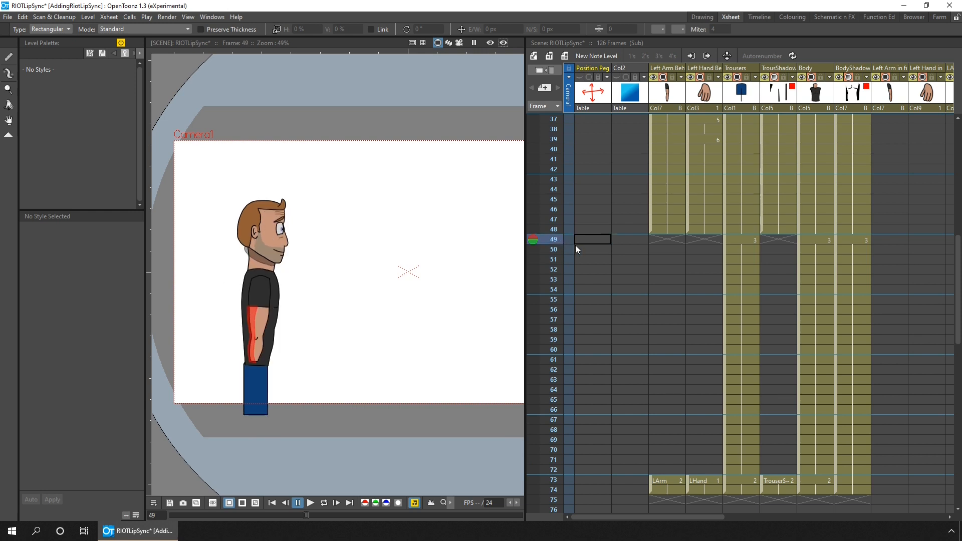
pyautogui.scroll(5, 596, 251)
pyautogui.click(558, 119)
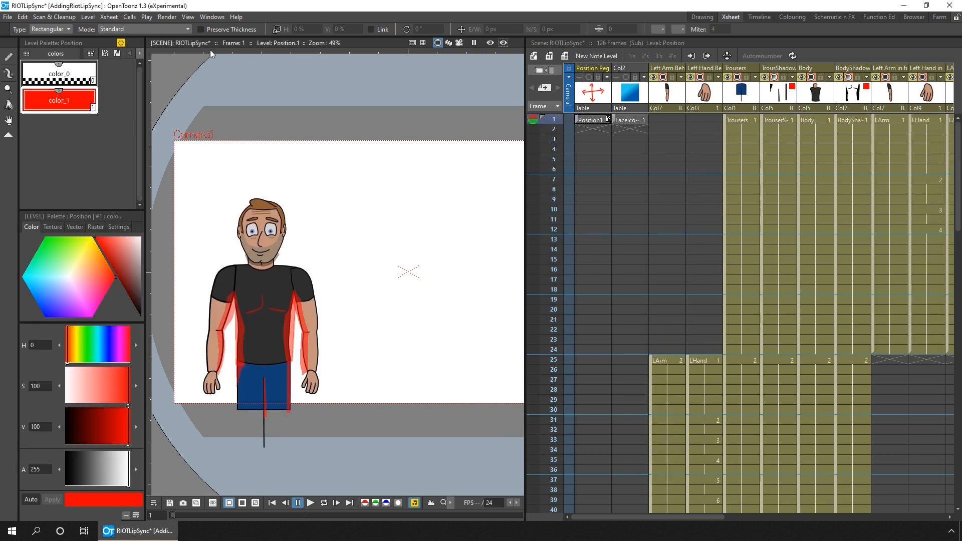
pyautogui.click(109, 17)
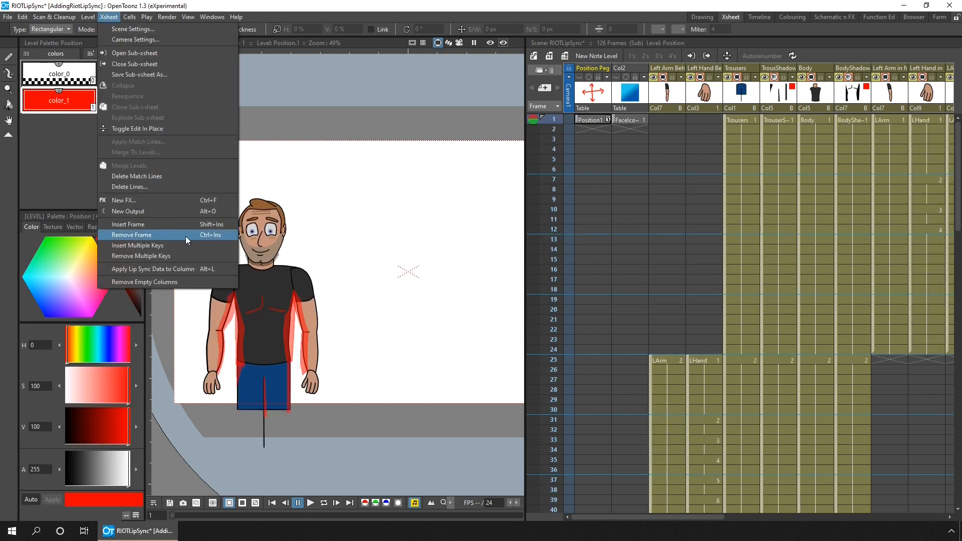
pyautogui.click(223, 235)
pyautogui.hotkey('ctrl', 'Delete')
pyautogui.hotkey('ctrl', 'Delete')
pyautogui.hotkey('ctrl', 'Delete')
pyautogui.hotkey('ctrl', 'Delete')
pyautogui.hotkey('ctrl', 'Delete')
pyautogui.hotkey('ctrl', 'Delete')
pyautogui.hotkey('ctrl', 'Delete')
pyautogui.hotkey('ctrl', 'Delete')
pyautogui.hotkey('ctrl', 'Delete')
pyautogui.hotkey('ctrl', 'Delete')
pyautogui.hotkey('ctrl', 'Delete')
pyautogui.hotkey('ctrl', 'Delete')
pyautogui.hotkey('ctrl', 'Delete')
pyautogui.hotkey('ctrl', 'Delete')
pyautogui.hotkey('ctrl', 'Delete')
pyautogui.hotkey('ctrl', 'Delete')
pyautogui.hotkey('ctrl', 'Delete')
pyautogui.hotkey('ctrl', 'Delete')
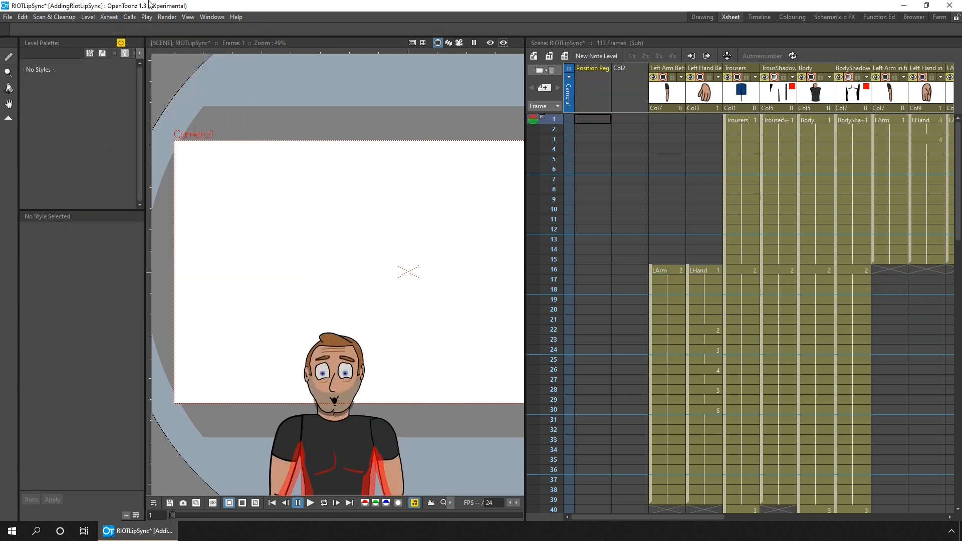
pyautogui.hotkey('ctrl', 'Delete')
pyautogui.hotkey('ctrl', 'Delete')
pyautogui.hotkey('ctrl', 'Delete')
pyautogui.hotkey('ctrl', 'Delete')
pyautogui.hotkey('ctrl', 'Delete')
pyautogui.hotkey('ctrl', 'Delete')
pyautogui.hotkey('ctrl', 'Delete')
pyautogui.hotkey('ctrl', 'Delete')
pyautogui.hotkey('ctrl', 'Delete')
pyautogui.hotkey('ctrl', 'Delete')
pyautogui.hotkey('ctrl', 'Delete')
pyautogui.hotkey('ctrl', 'Delete')
pyautogui.hotkey('ctrl', 'Delete')
pyautogui.hotkey('ctrl', 'Delete')
pyautogui.hotkey('ctrl', 'Delete')
pyautogui.hotkey('ctrl', 'Delete')
pyautogui.hotkey('ctrl', 'Delete')
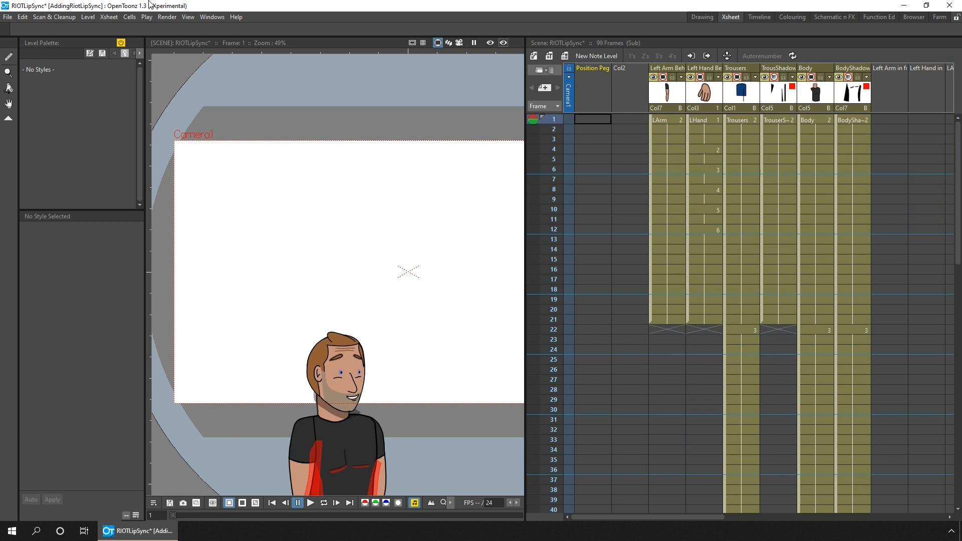
pyautogui.hotkey('ctrl', 'Delete')
pyautogui.hotkey('ctrl', 'Delete')
pyautogui.hotkey('ctrl', 'Delete')
pyautogui.hotkey('ctrl', 'Delete')
pyautogui.hotkey('ctrl', 'Delete')
pyautogui.hotkey('ctrl', 'Delete')
pyautogui.hotkey('ctrl', 'Delete')
pyautogui.hotkey('ctrl', 'Delete')
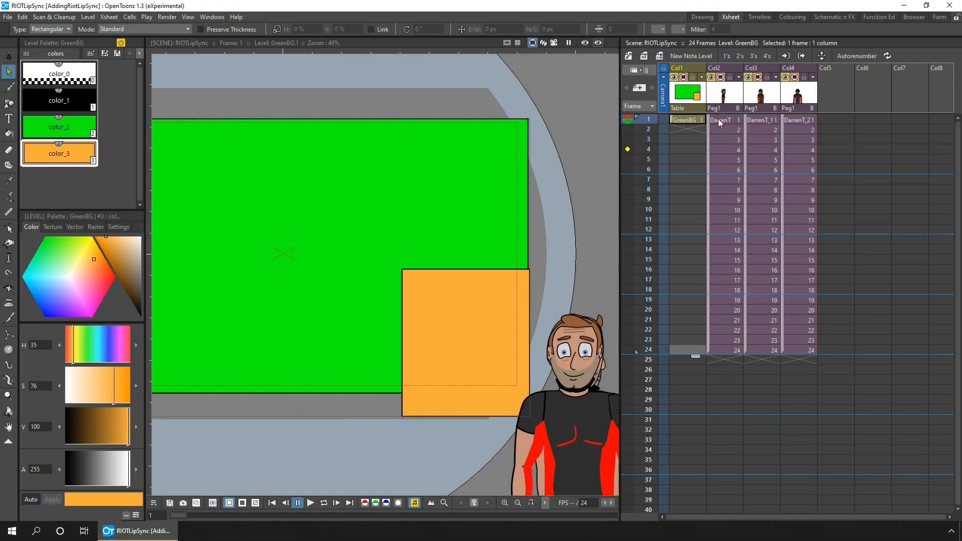
# Toggle the camera stand visibility of the three puppet columns to view each pose, leaving only the Col2 puppet shown.
pyautogui.click(720, 121)
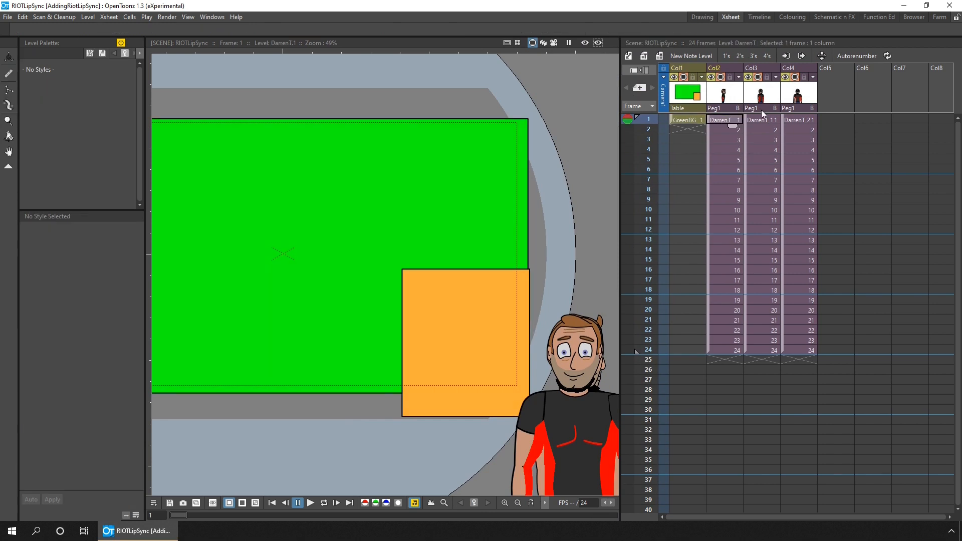
pyautogui.click(757, 78)
pyautogui.click(794, 77)
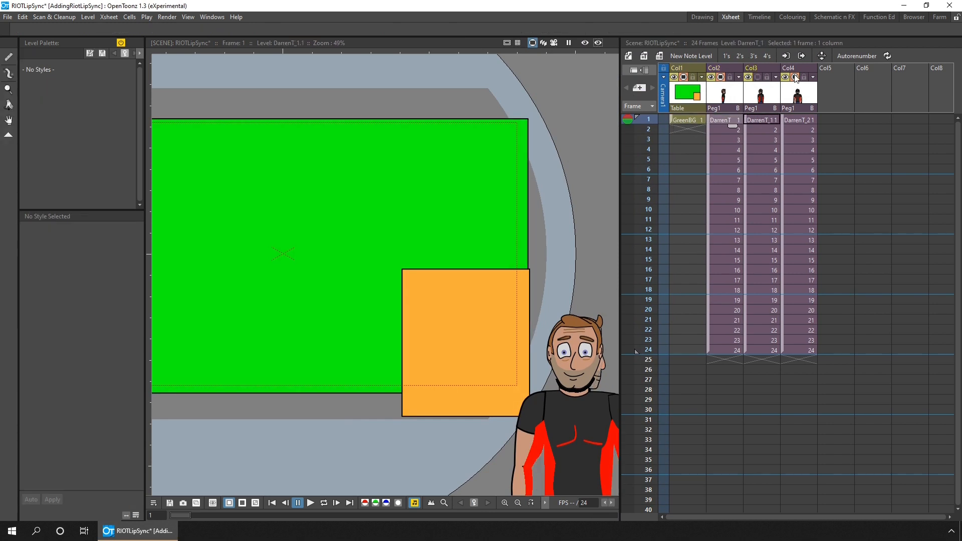
pyautogui.click(720, 77)
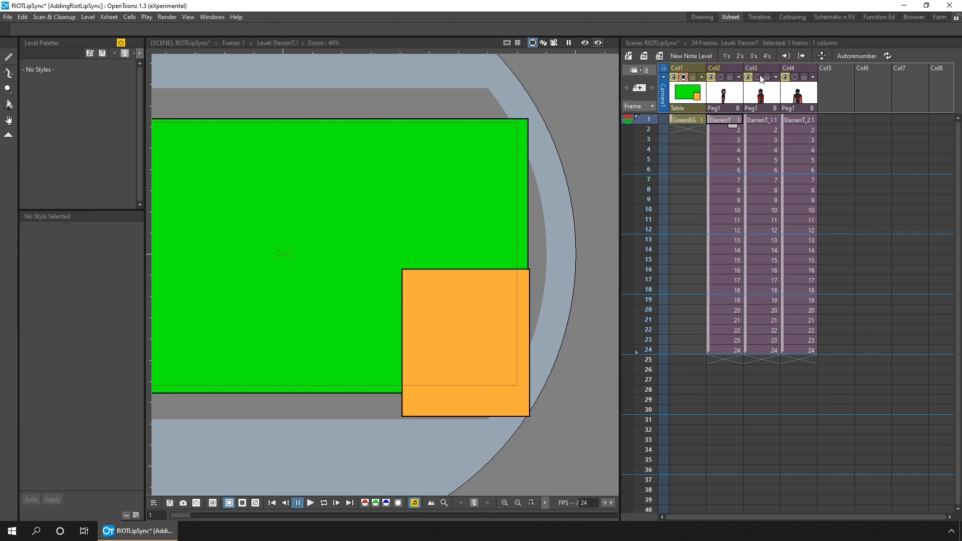
pyautogui.click(757, 77)
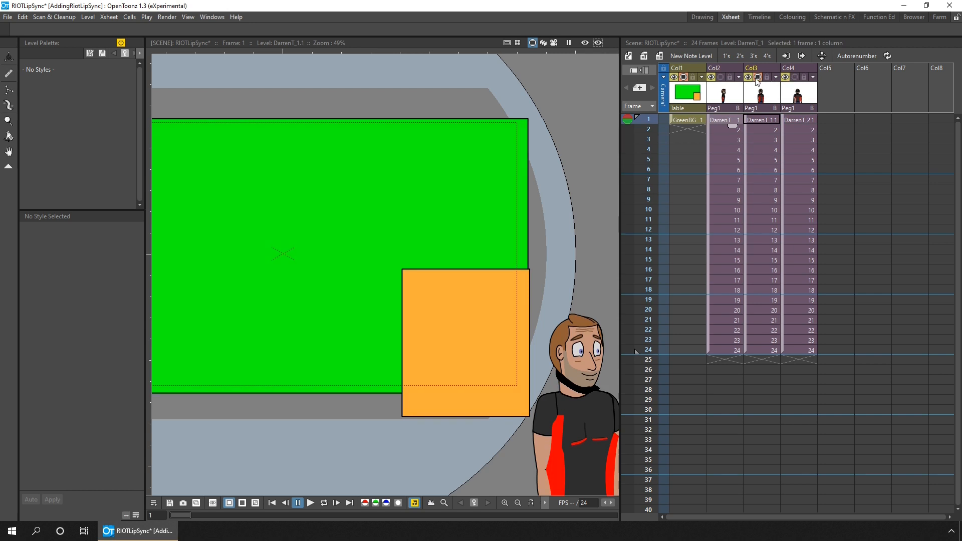
pyautogui.click(757, 77)
pyautogui.click(794, 77)
pyautogui.click(795, 77)
pyautogui.click(720, 77)
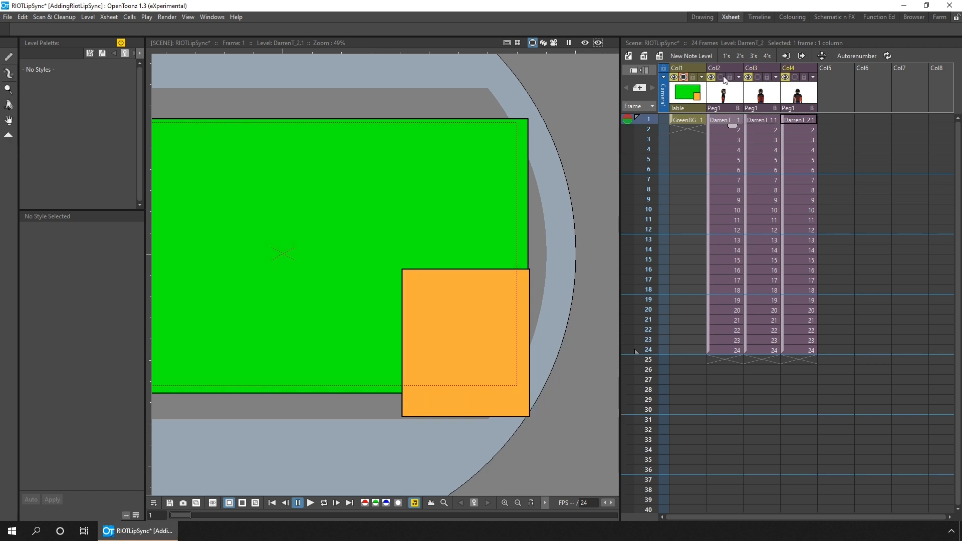
# Mirror the Col2 puppet at frame 1 using the Animate tool's Scale mode with H at -100%, and select the Col3 puppet's first cell.
pyautogui.click(9, 57)
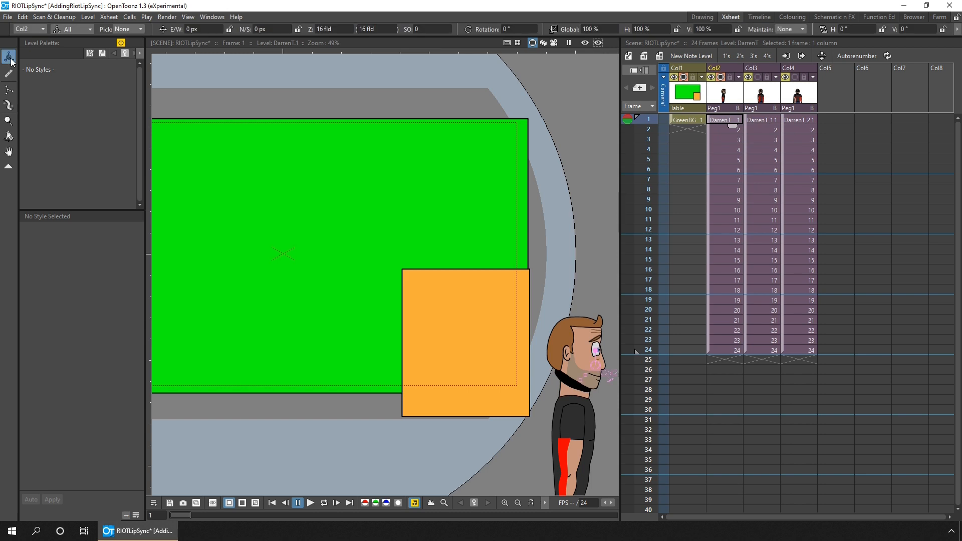
pyautogui.click(91, 29)
pyautogui.click(78, 66)
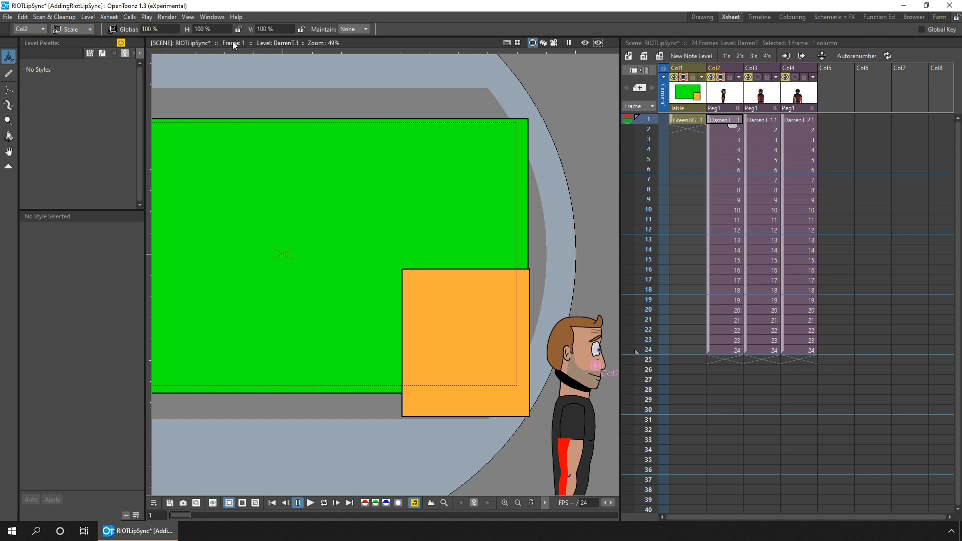
pyautogui.click(218, 29)
pyautogui.write('-100')
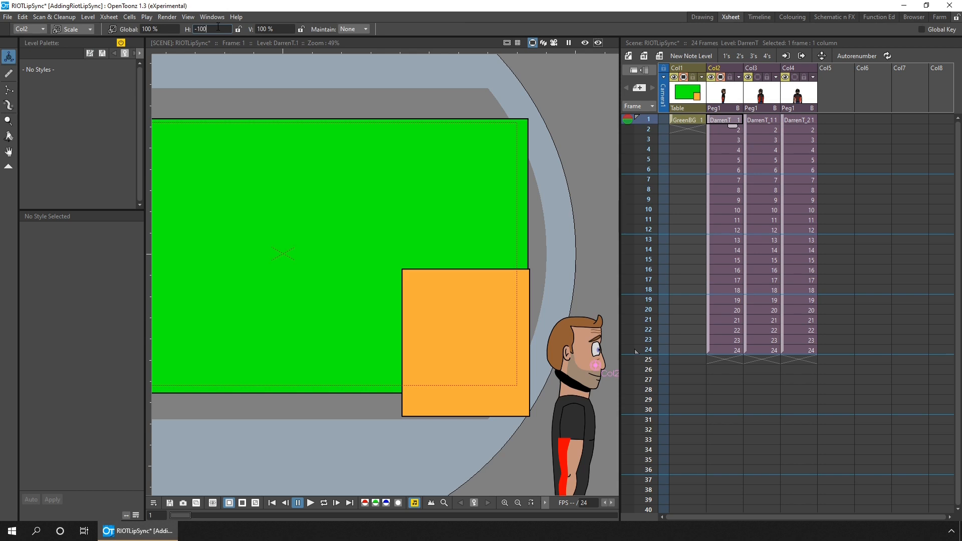
pyautogui.press('Return')
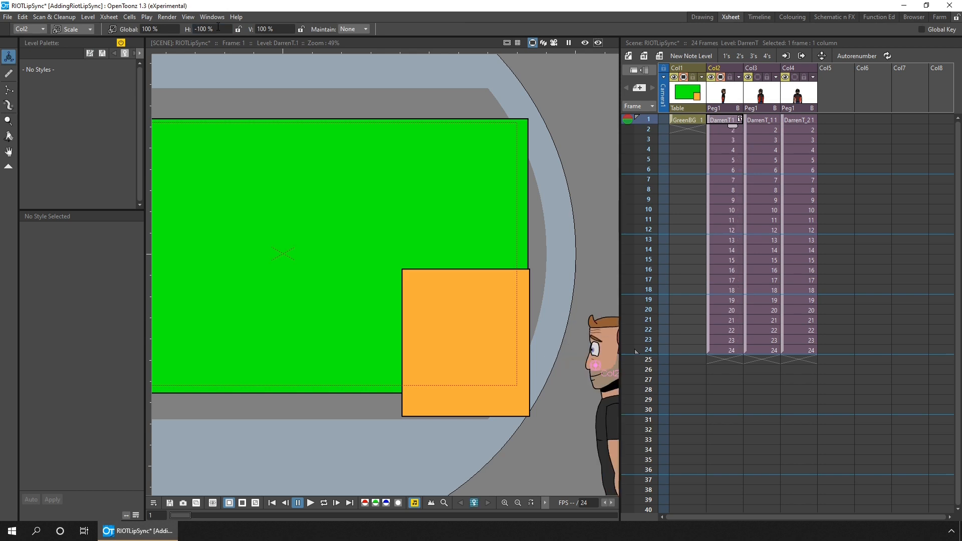
pyautogui.click(755, 121)
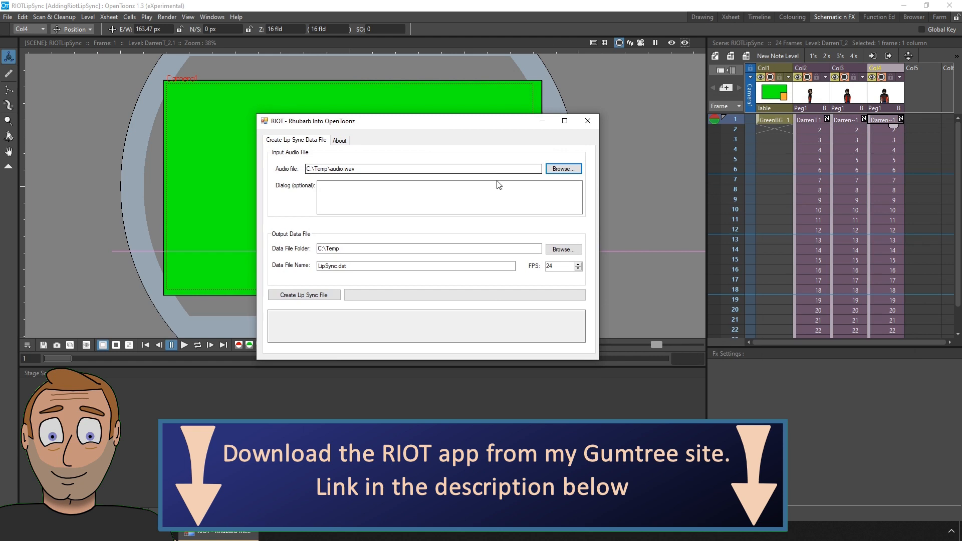
# In RIOT, load "Auto-lip sync with Rhubarb (and RIOT) in OpenToonz-Final.wav", create LipSync.dat in C:\Temp at 24 FPS, and close the app.
pyautogui.click(563, 169)
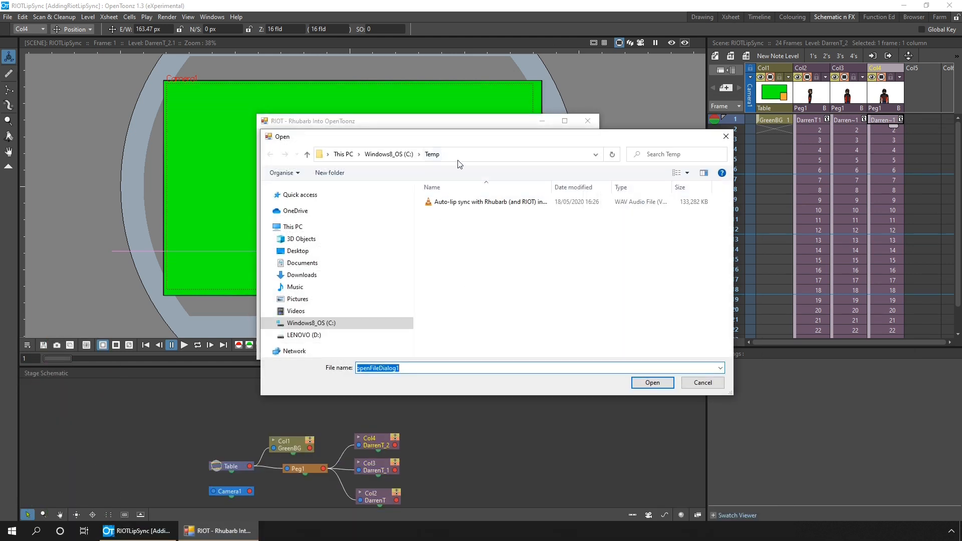
pyautogui.click(454, 203)
pyautogui.click(652, 384)
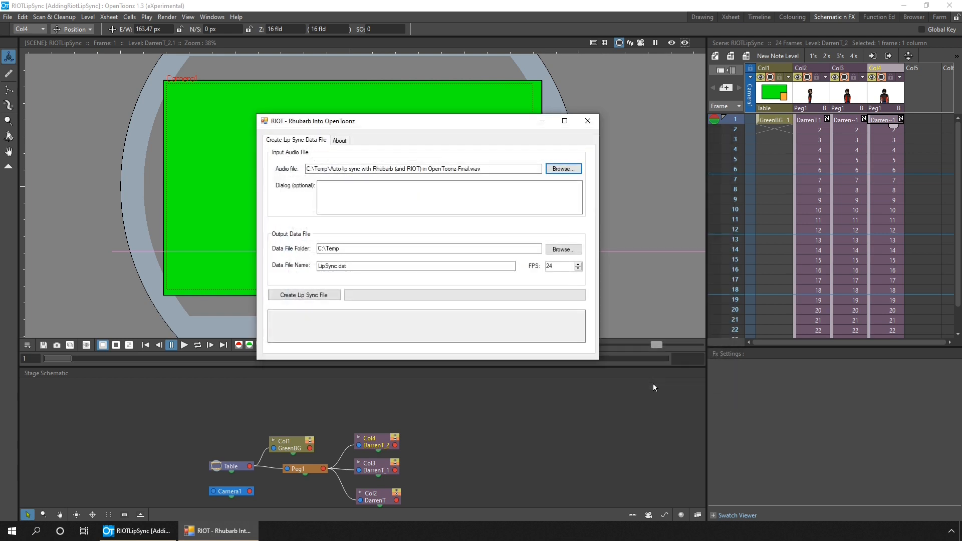
pyautogui.click(368, 268)
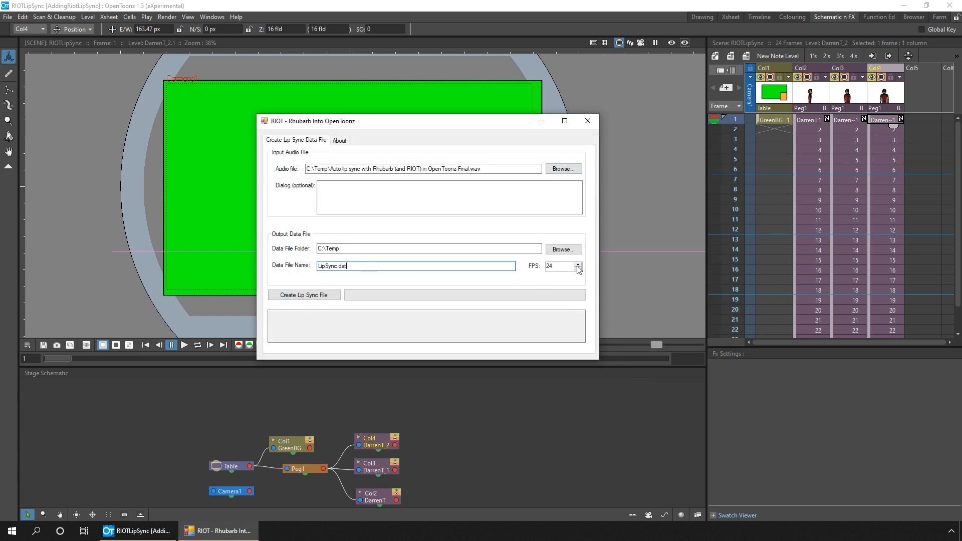
pyautogui.click(310, 299)
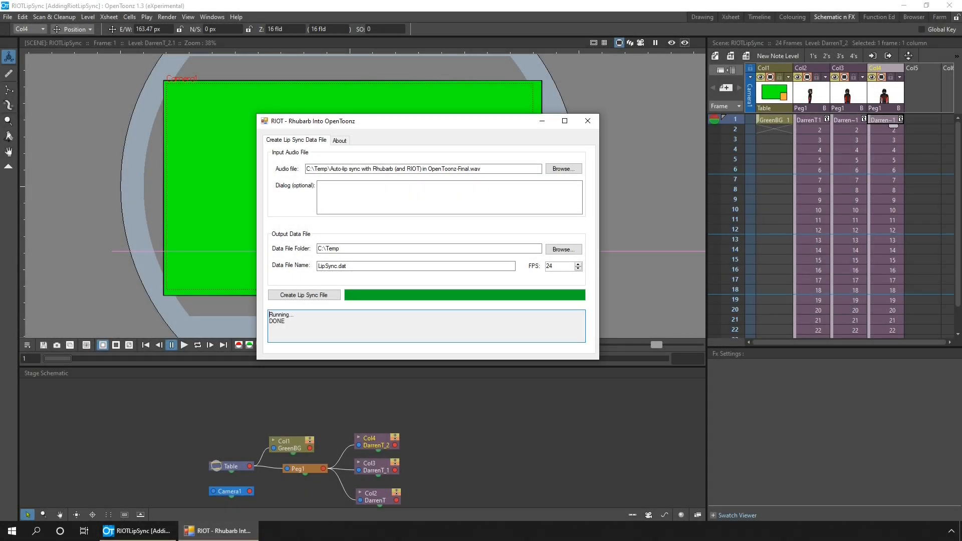
pyautogui.click(589, 121)
# Back in OpenToonz, open the Col2 side-view puppet's sub-xsheet in the Xsheet room and bring its Mouth column into view.
pyautogui.click(811, 119)
pyautogui.click(733, 17)
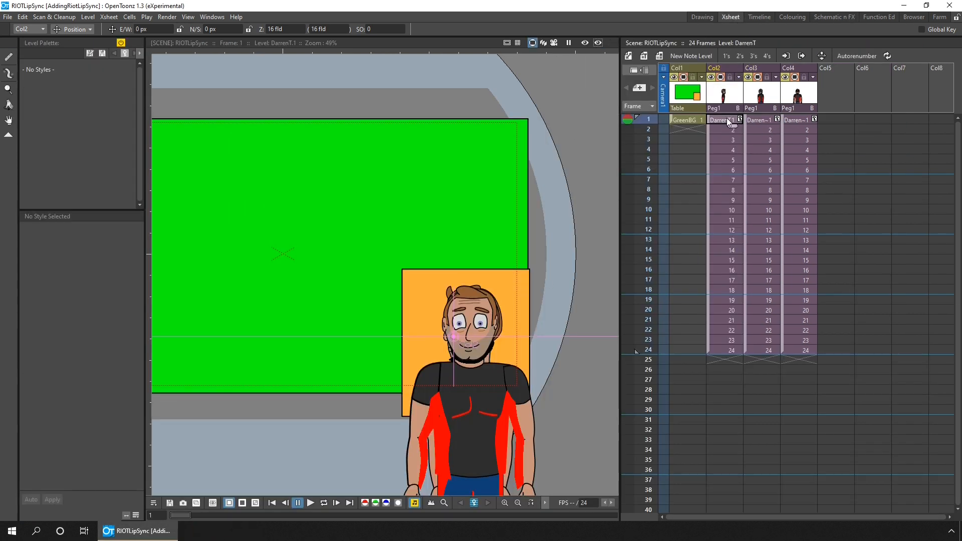
pyautogui.click(782, 56)
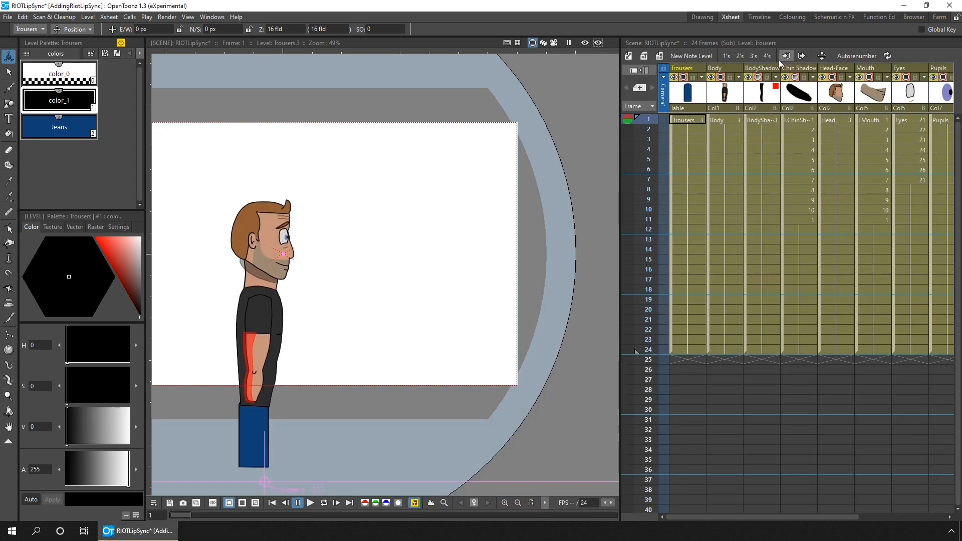
pyautogui.hscroll(3, 781, 515)
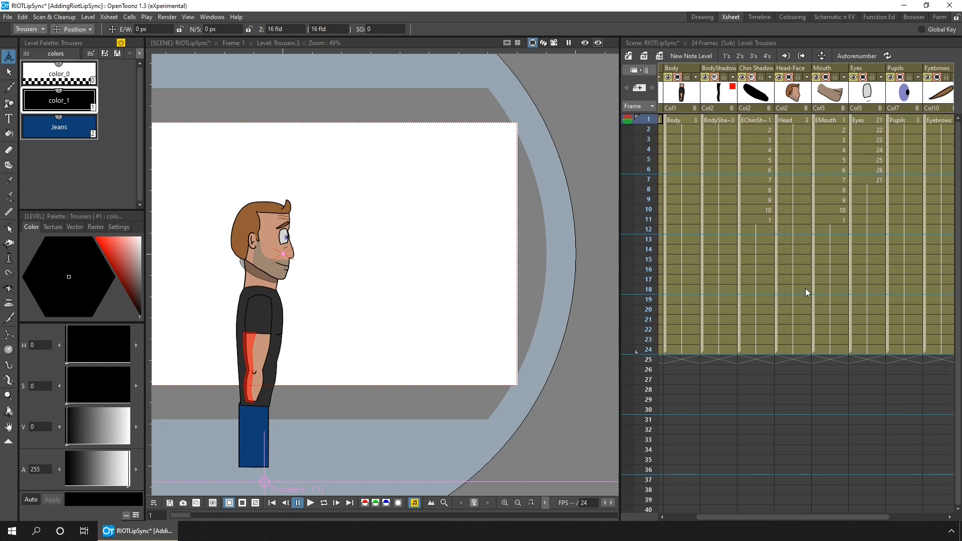
# Apply the lip sync data file C:\Temp\LipSync.dat to the Mouth column from frame 1, using mouth drawings 1 to 10.
pyautogui.click(821, 120)
pyautogui.rightClick(826, 119)
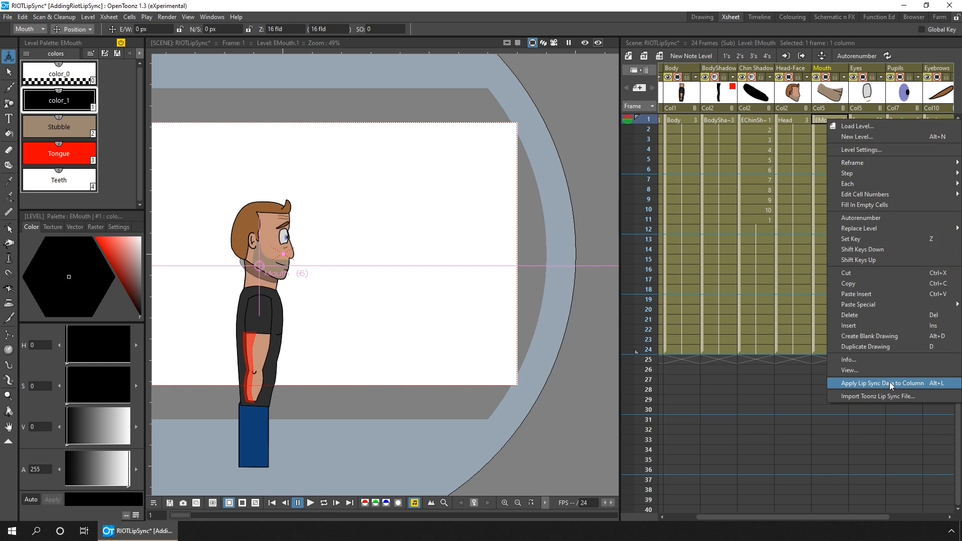
pyautogui.click(890, 383)
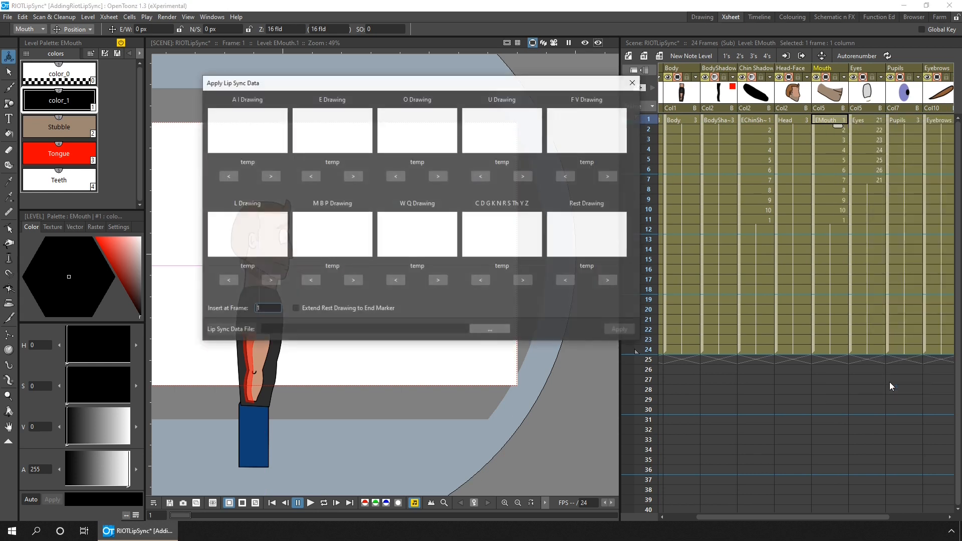
pyautogui.click(490, 329)
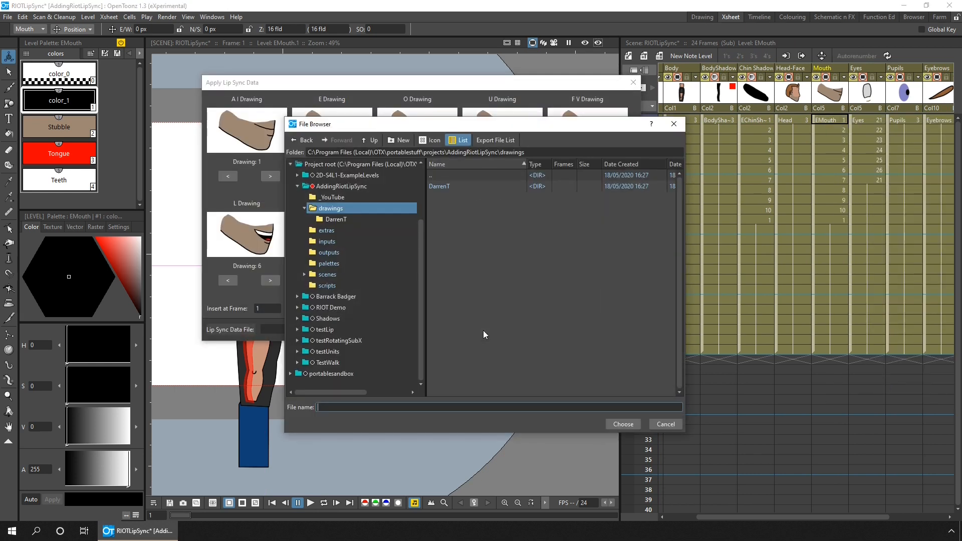
pyautogui.scroll(10, 417, 198)
pyautogui.scroll(1, 293, 171)
pyautogui.click(325, 384)
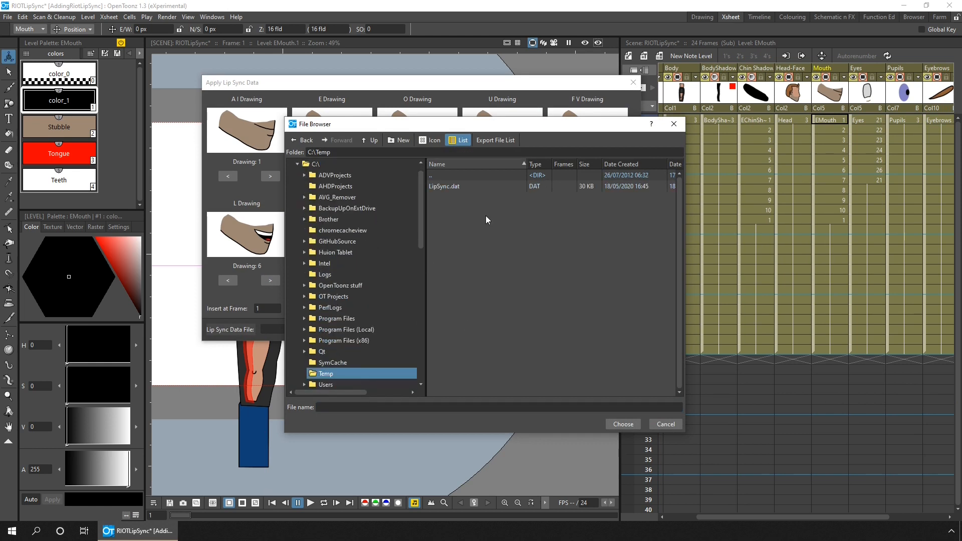
pyautogui.click(446, 187)
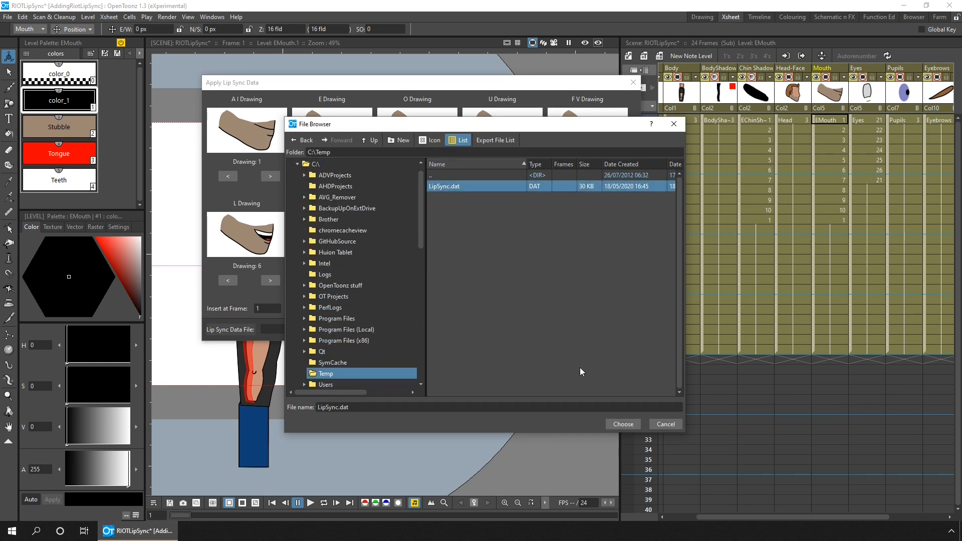
pyautogui.click(623, 424)
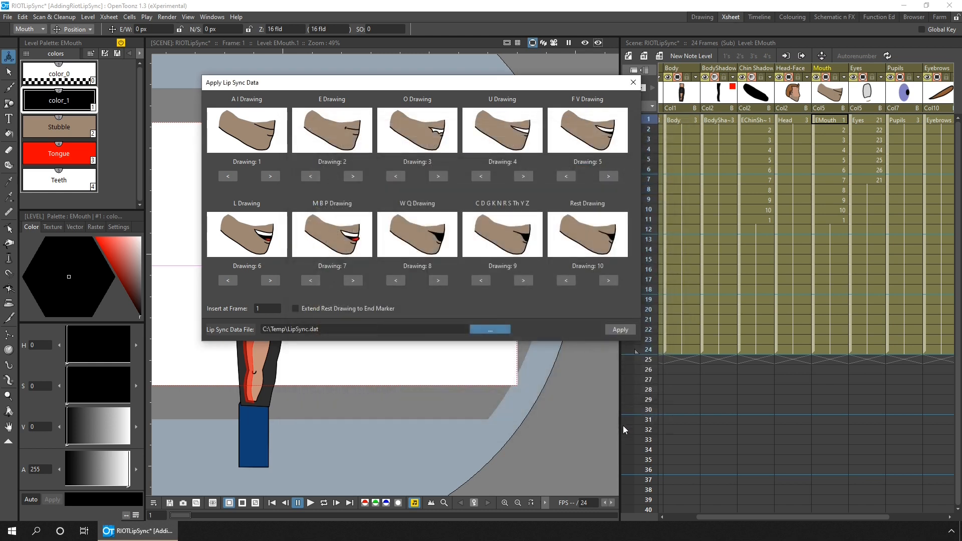
pyautogui.click(620, 330)
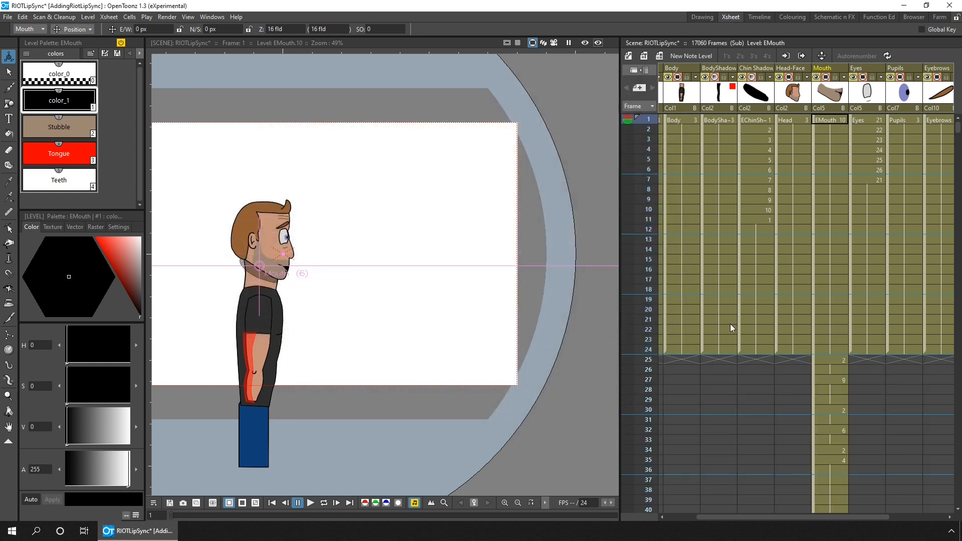
pyautogui.moveTo(957, 126)
pyautogui.mouseDown()
pyautogui.moveTo(957, 500)
pyautogui.moveTo(957, 126)
pyautogui.mouseUp()
# Apply the C:\Temp\LipSync.dat lip sync data to the Chin Shadow column from frame 1, using drawings 1 to 10, and check the opening frames.
pyautogui.click(757, 121)
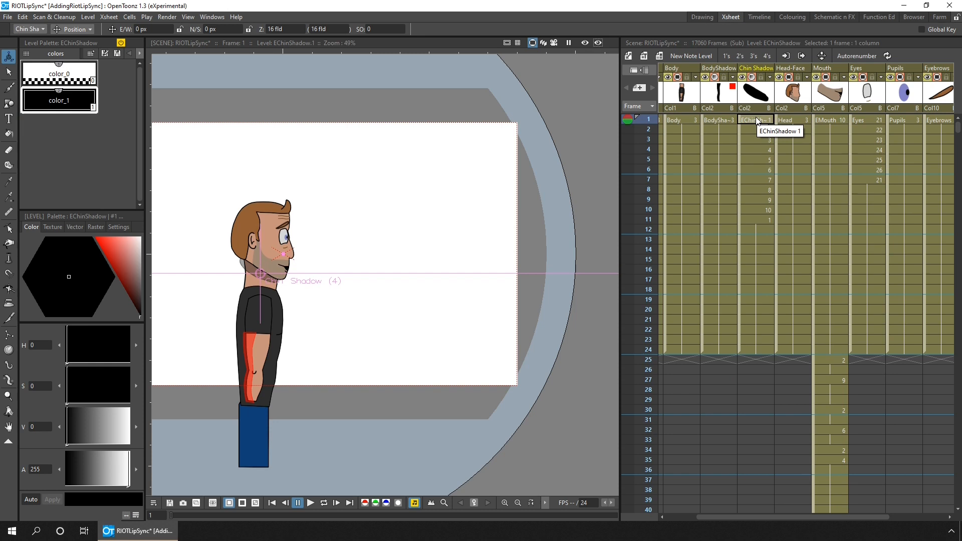
pyautogui.rightClick(756, 120)
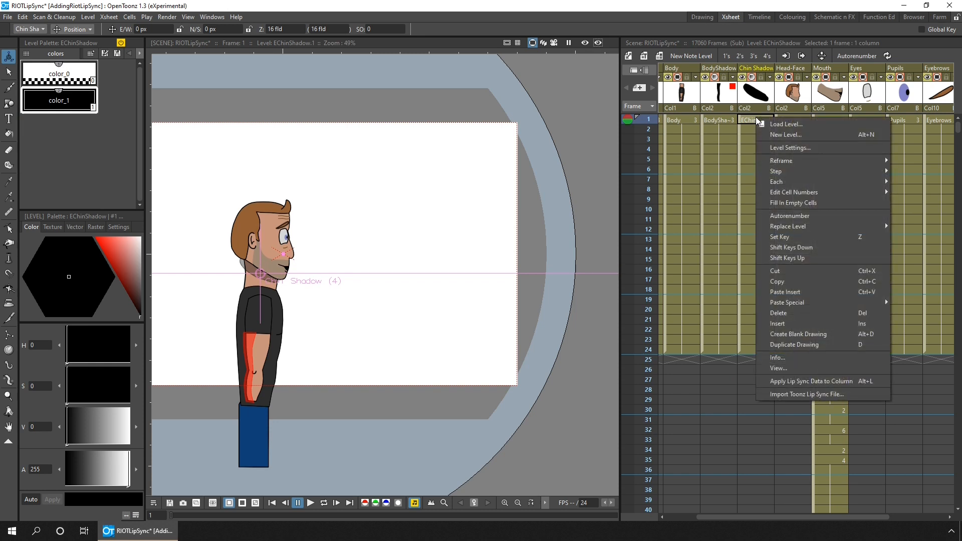
pyautogui.click(828, 384)
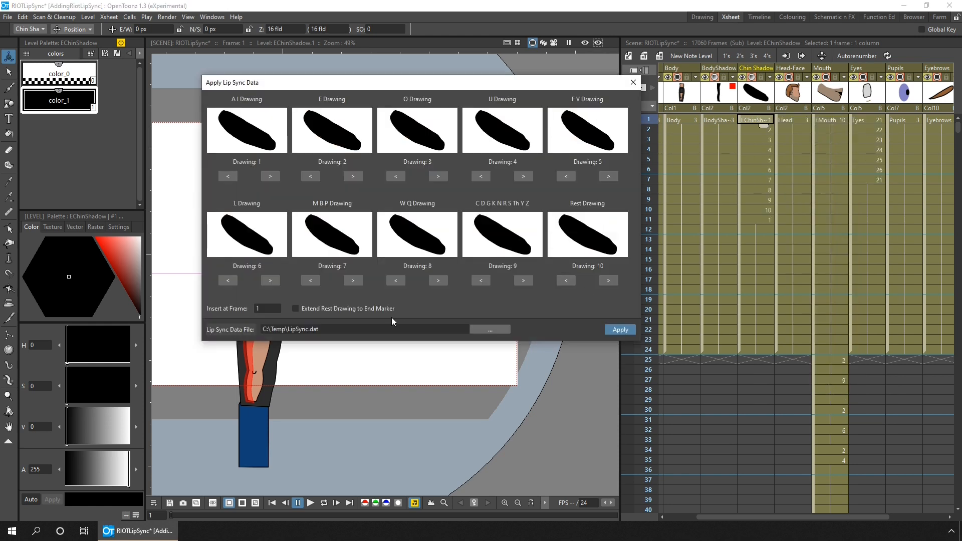
pyautogui.click(619, 331)
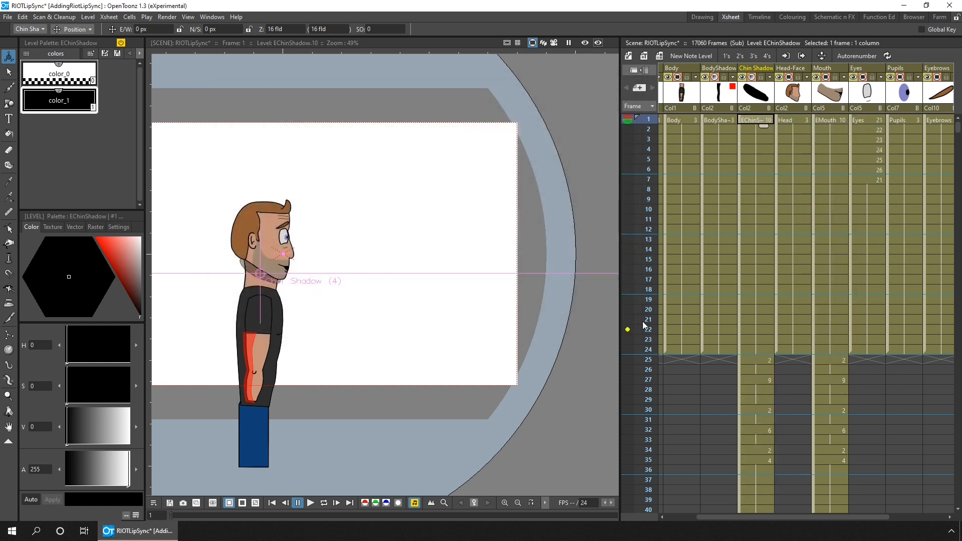
pyautogui.moveTo(644, 238); pyautogui.dragTo(649, 259)
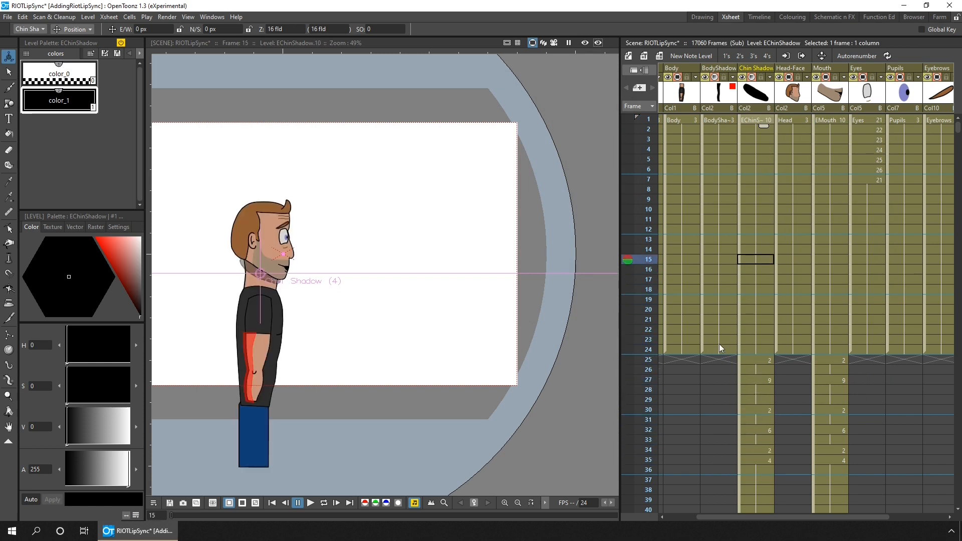
# Repeat the frame 24 cells of the Trousers, Body and BodyShadow columns up to frame 17060.
pyautogui.click(719, 350)
pyautogui.hscroll(-2, 693, 349)
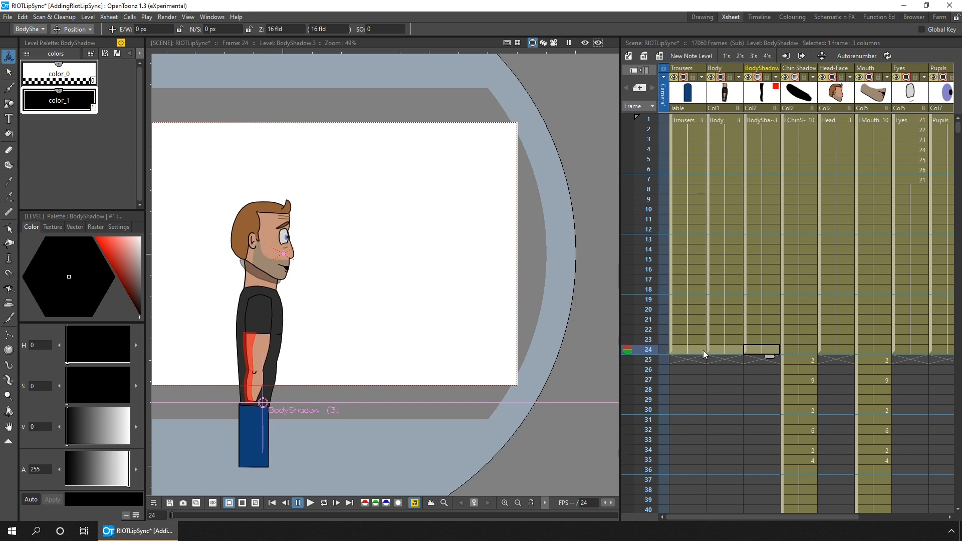
pyautogui.rightClick(753, 352)
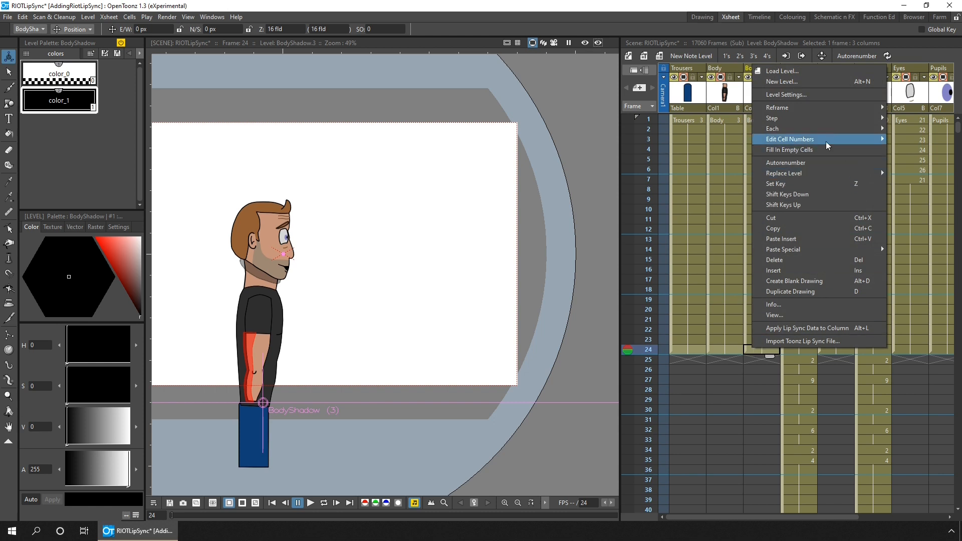
pyautogui.moveTo(829, 143)
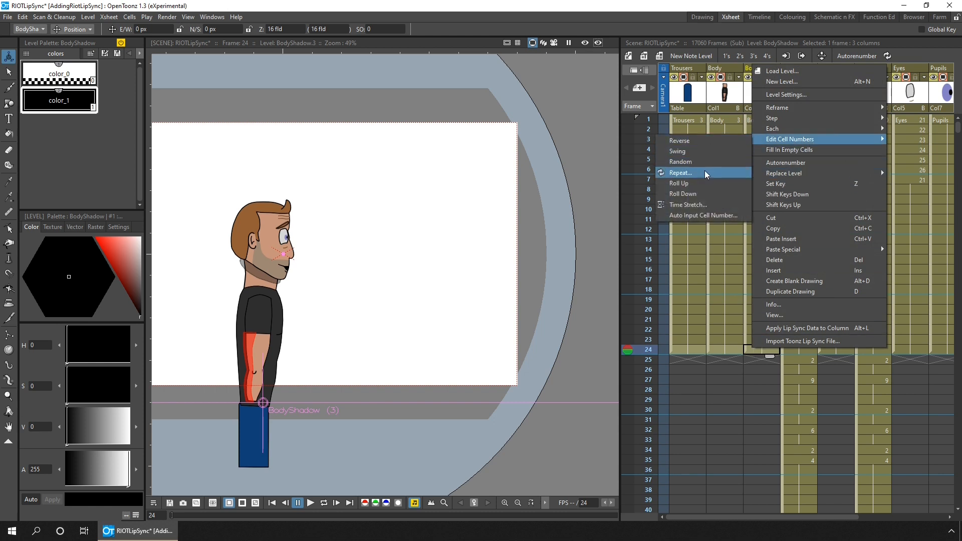
pyautogui.click(704, 172)
pyautogui.press('Tab')
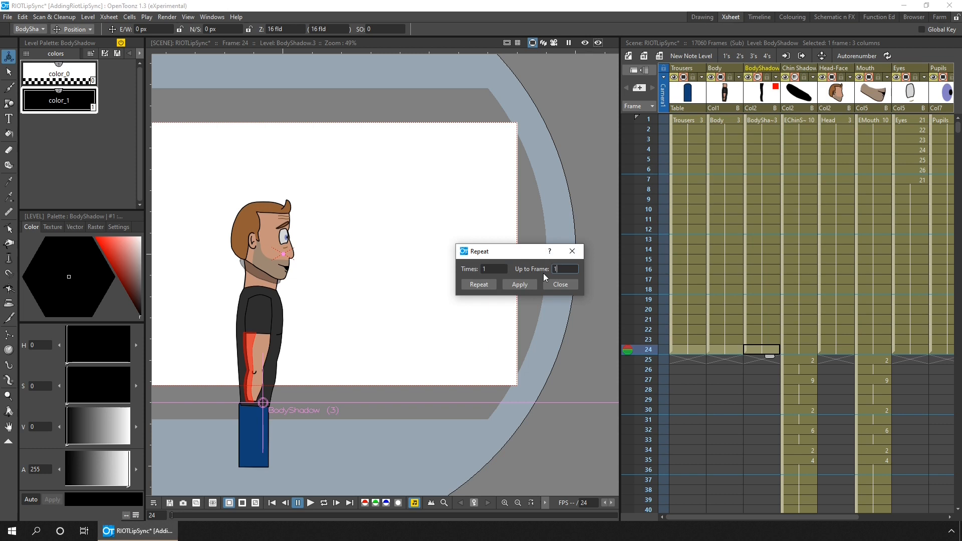
pyautogui.click(494, 286)
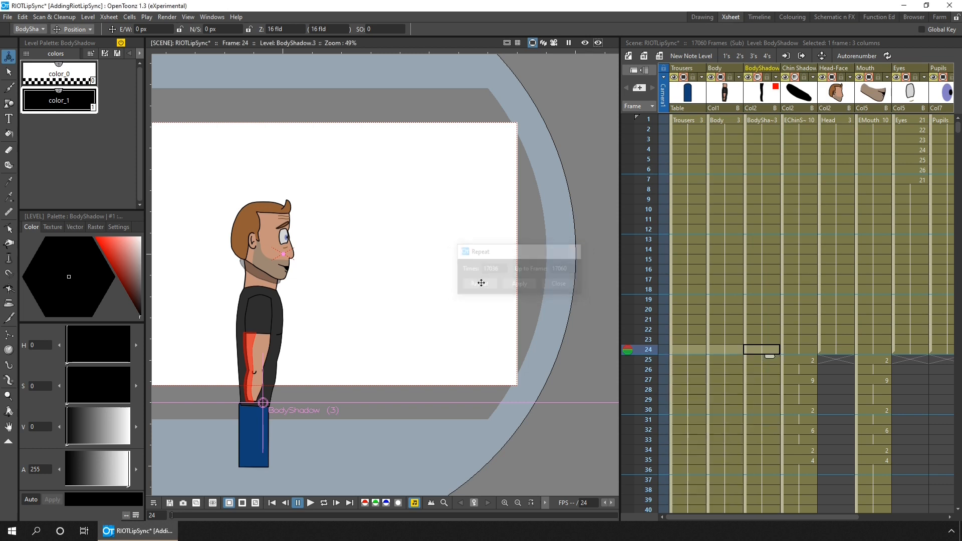
# Extend the Head-Face column by repeating its frame 24 cell.
pyautogui.click(838, 351)
pyautogui.rightClick(838, 349)
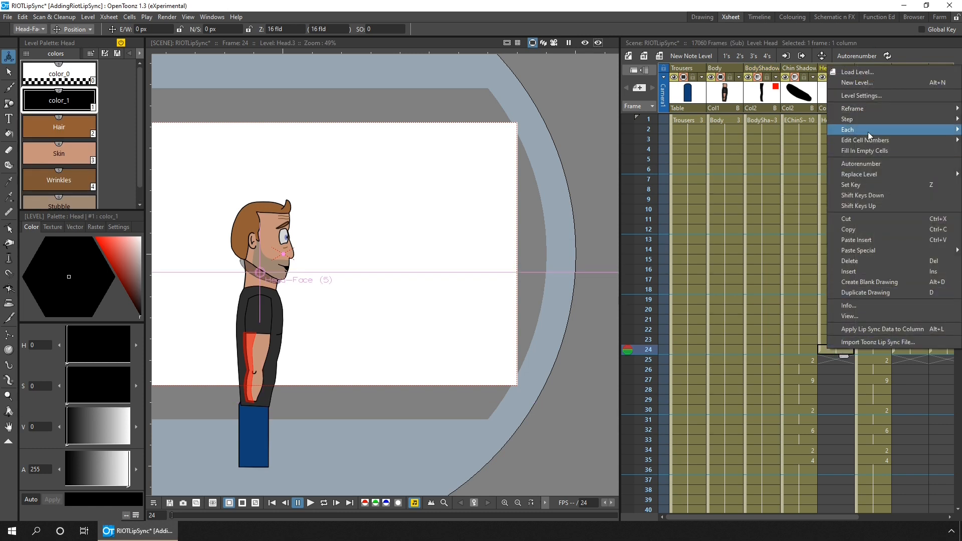
pyautogui.moveTo(863, 141)
pyautogui.click(786, 173)
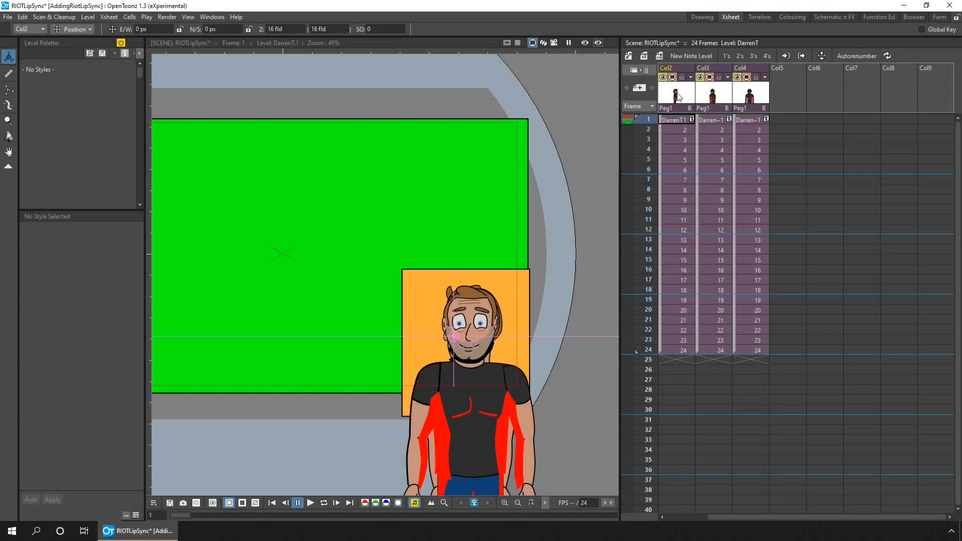
# Resequence the Col2 puppet column in the main scene so it covers its sub-xsheet's full length.
pyautogui.rightClick(677, 96)
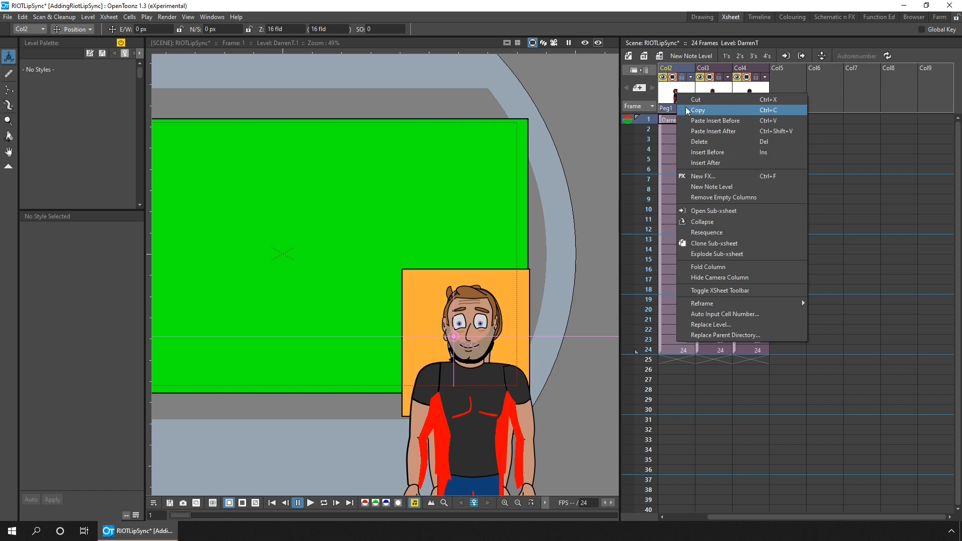
pyautogui.click(714, 238)
pyautogui.moveTo(959, 126)
pyautogui.mouseDown()
pyautogui.moveTo(954, 451)
pyautogui.moveTo(939, 124)
pyautogui.mouseUp()
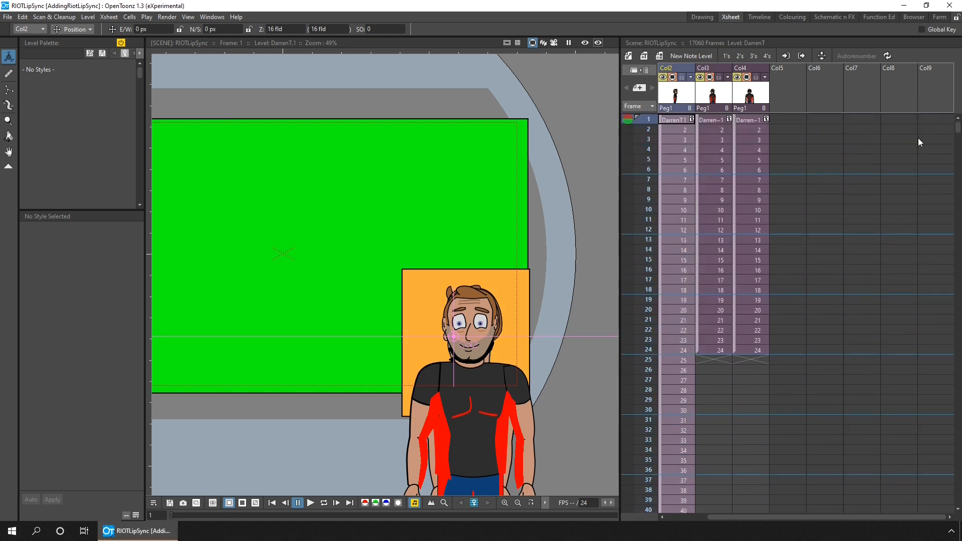
# Import "Auto-lip sync with Rhubarb (and RIOT) in OpenToonz-Final.wav" from C:\Temp into Col5 at frame 1, copying it into the project.
pyautogui.click(824, 120)
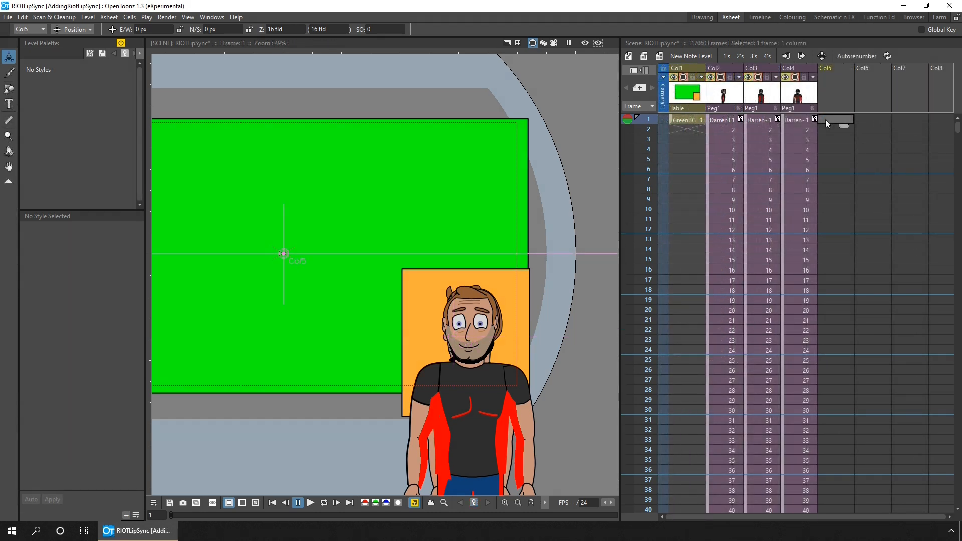
pyautogui.moveTo(961, 111); pyautogui.dragTo(513, 108)
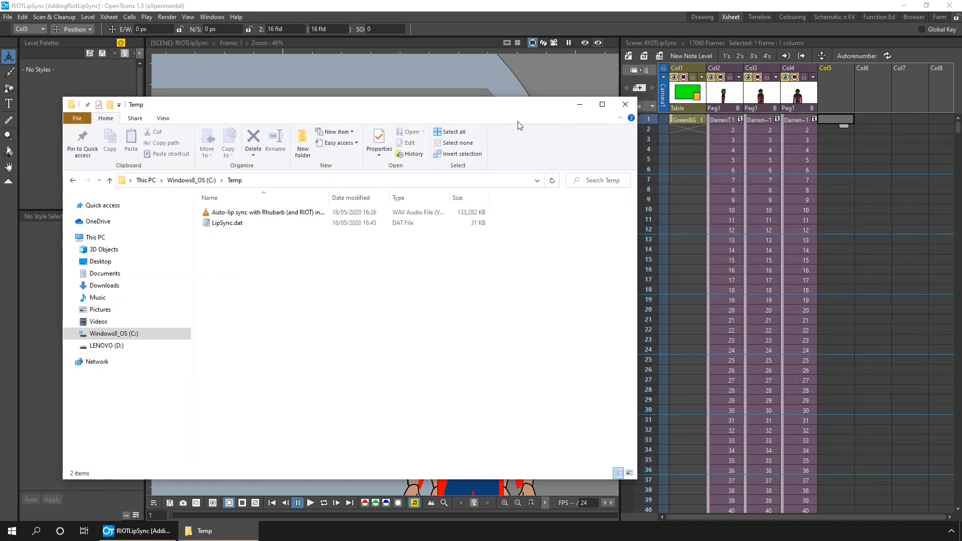
pyautogui.click(286, 212)
pyautogui.moveTo(331, 197); pyautogui.dragTo(385, 197)
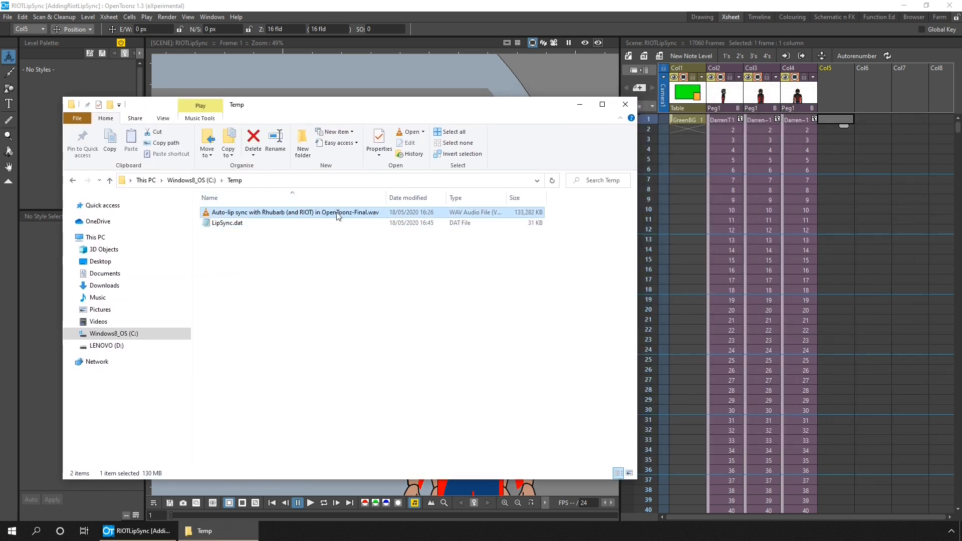
pyautogui.moveTo(329, 217); pyautogui.dragTo(513, 79)
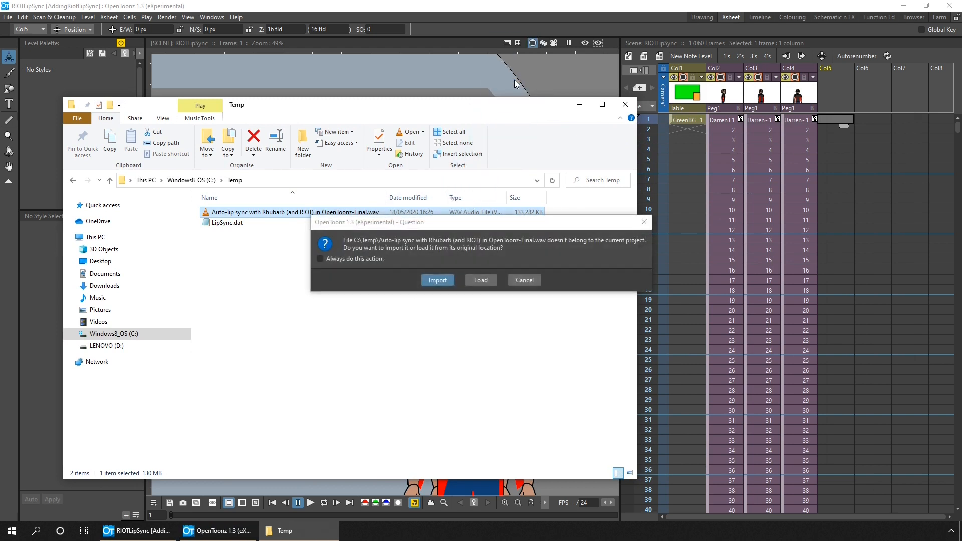
pyautogui.click(436, 281)
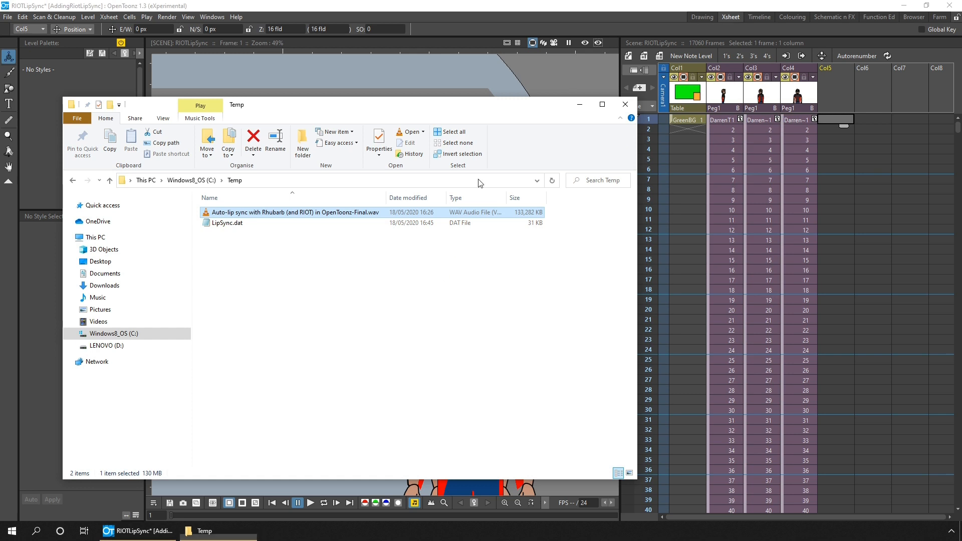
pyautogui.click(546, 12)
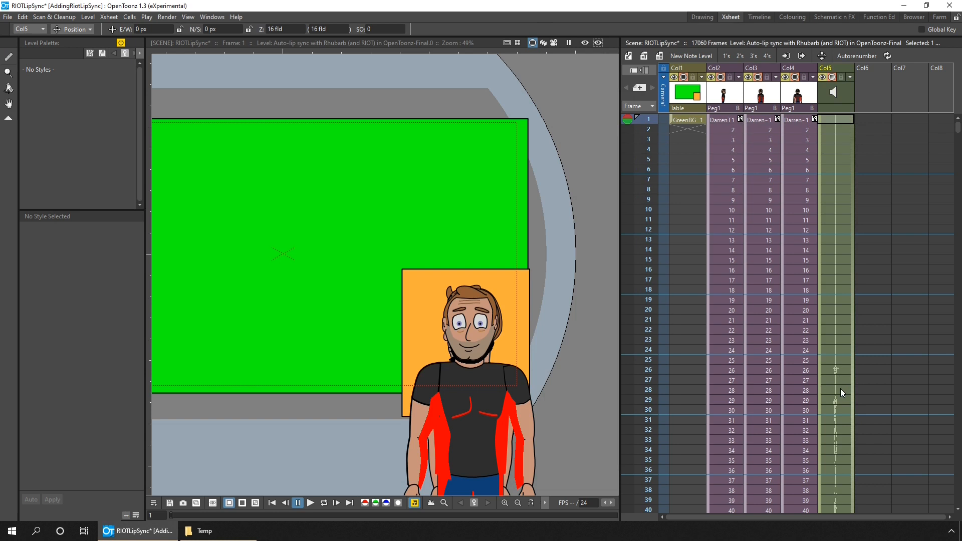
# Play the scene with its audio to check the lip sync, and return to the first frame.
pyautogui.press('p')
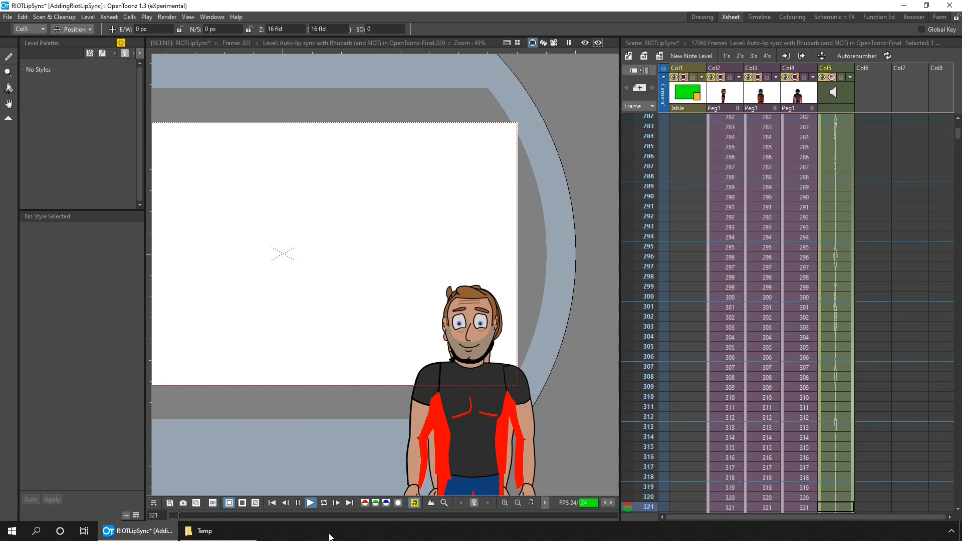
pyautogui.click(297, 503)
pyautogui.click(270, 503)
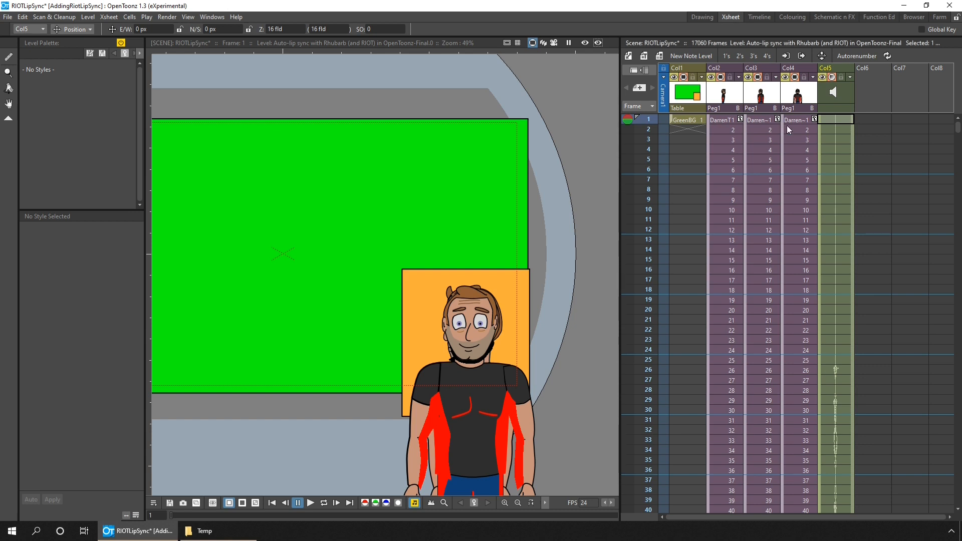
# Rename the puppet columns Col4, Col3 and Col2 as Front, 3/4 and Side.
pyautogui.doubleClick(796, 68)
pyautogui.write('Front')
pyautogui.press('Return')
pyautogui.doubleClick(762, 68)
pyautogui.write('3/4')
pyautogui.press('Return')
pyautogui.doubleClick(726, 69)
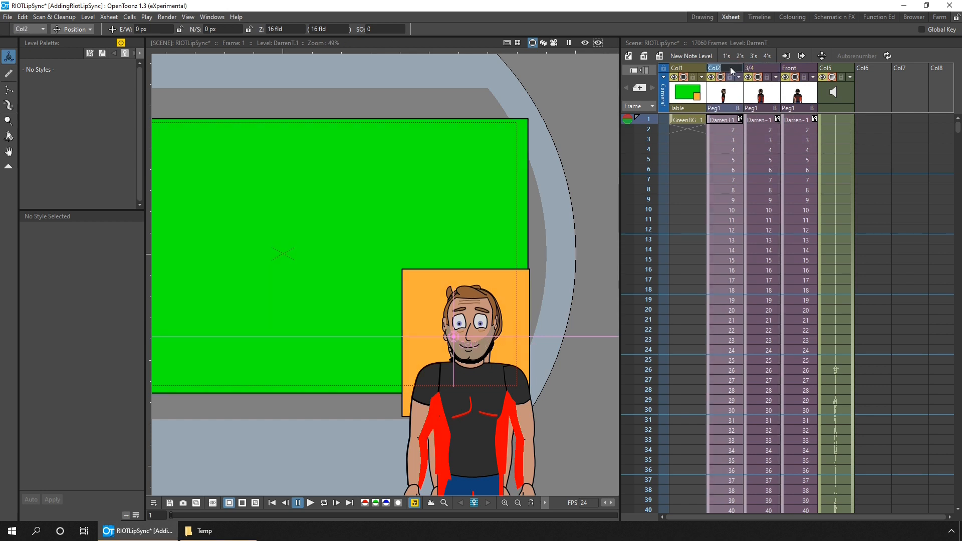
pyautogui.write('Side')
pyautogui.press('Return')
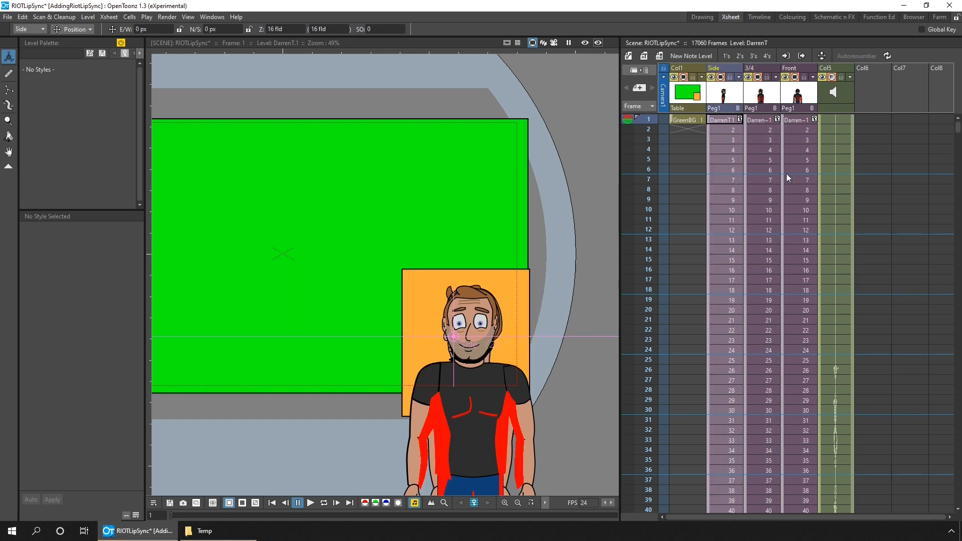
# Delete the cells of frames 1 to 36 in the Side and 3/4 columns so only the Front puppet shows.
pyautogui.click(723, 126)
pyautogui.moveTo(723, 126); pyautogui.dragTo(770, 471)
pyautogui.press('Delete')
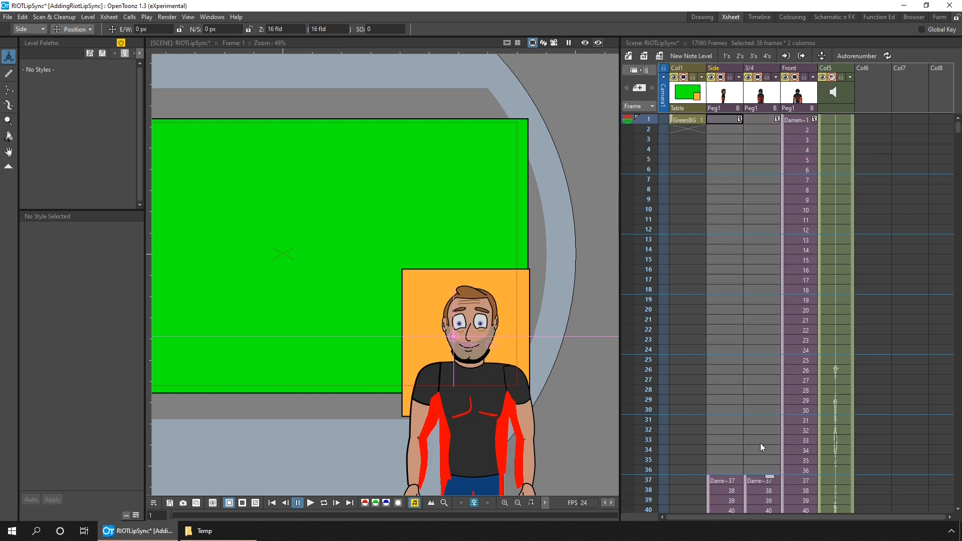
# Scrub through the first 30 frames and play the scene to check the Front puppet's lip sync.
pyautogui.click(651, 230)
pyautogui.moveTo(651, 180); pyautogui.dragTo(651, 415)
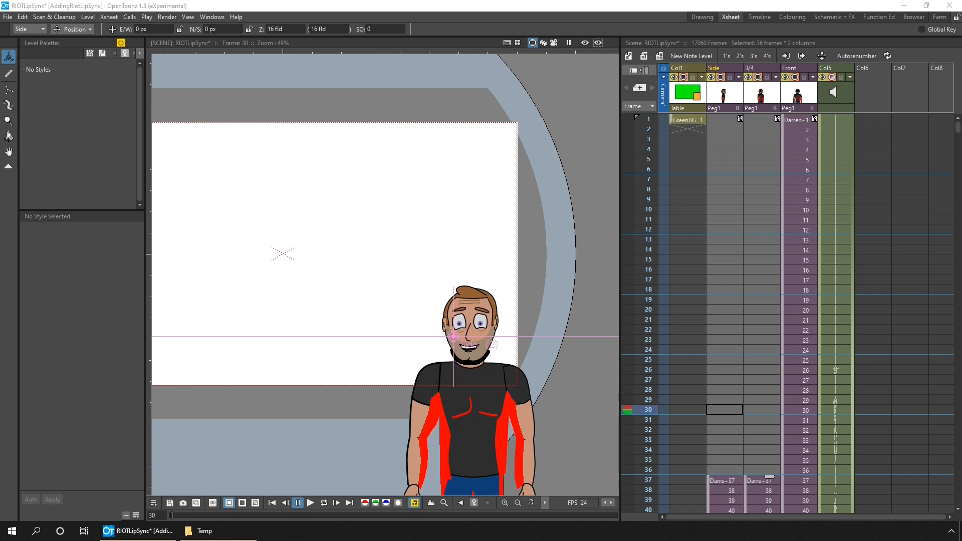
pyautogui.click(311, 503)
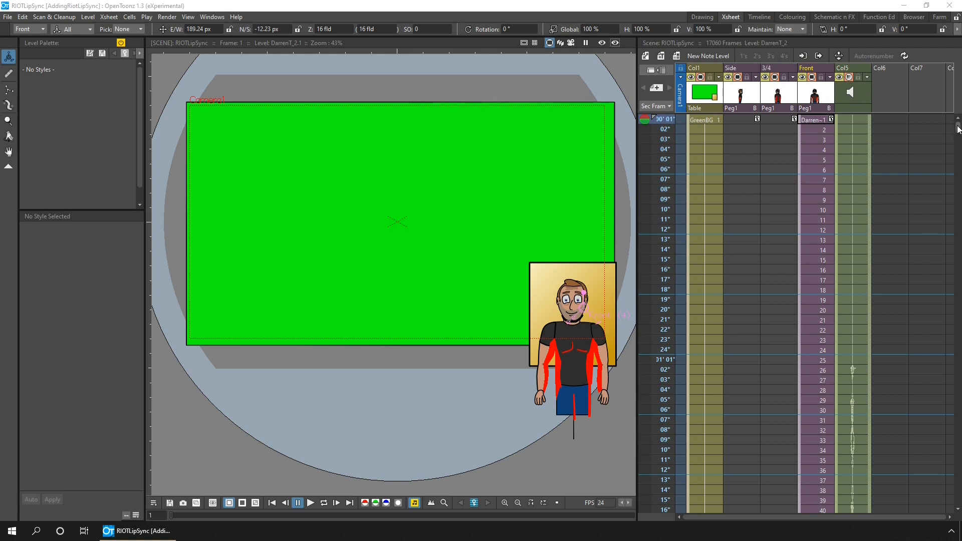
# Scrub frames around 390 to 430 to examine how the scene switches between the Front and 3/4 puppet columns.
pyautogui.moveTo(958, 129); pyautogui.dragTo(957, 138)
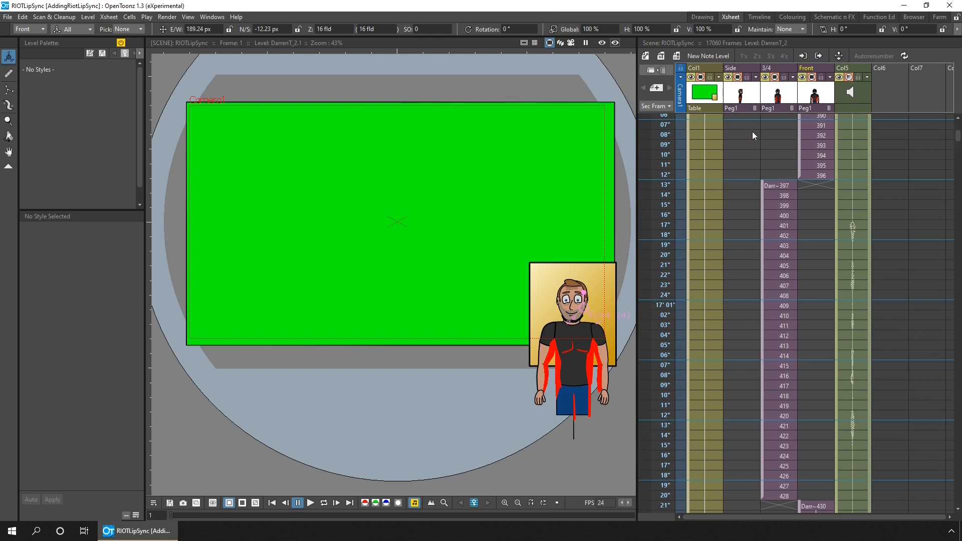
pyautogui.click(666, 136)
pyautogui.click(665, 164)
pyautogui.moveTo(665, 165); pyautogui.dragTo(666, 225)
pyautogui.scroll(-2, 669, 340)
pyautogui.scroll(-2, 669, 340)
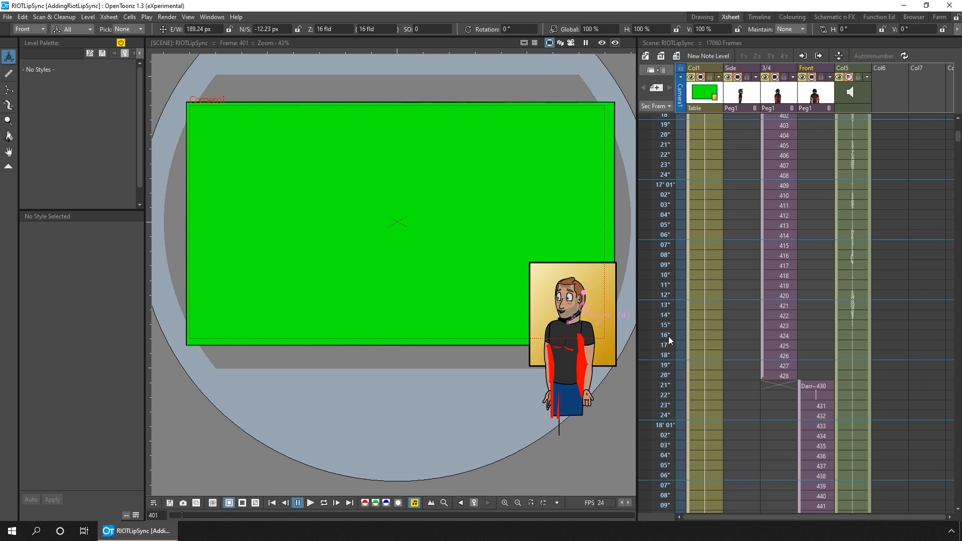
pyautogui.moveTo(669, 374); pyautogui.dragTo(666, 395)
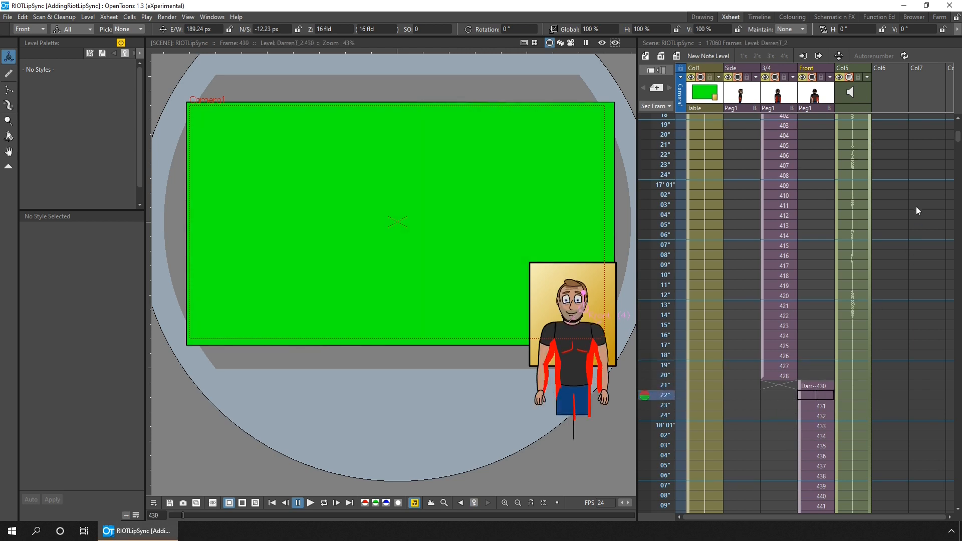
# Check the Side puppet at frame 3676 and return to frame 1.
pyautogui.moveTo(957, 137); pyautogui.dragTo(958, 207)
pyautogui.click(665, 216)
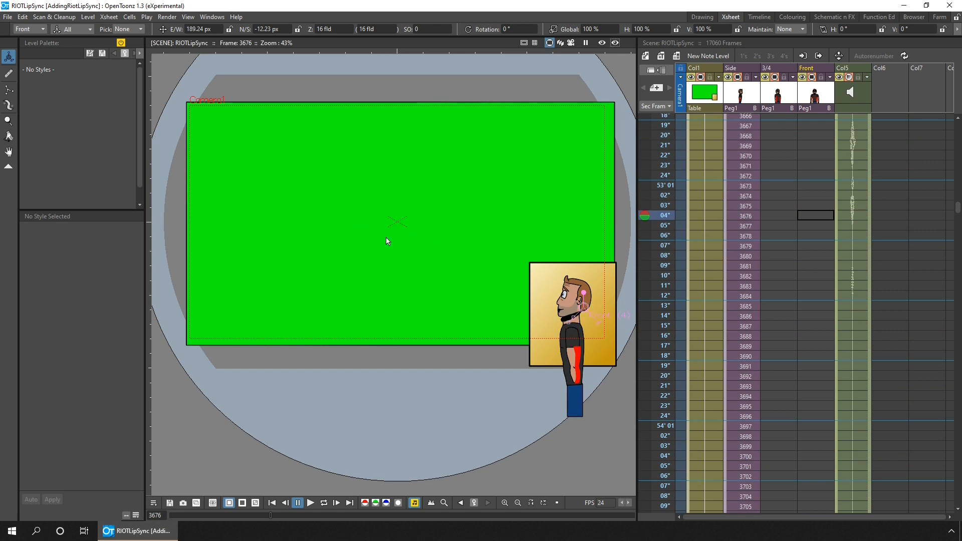
pyautogui.moveTo(957, 206); pyautogui.dragTo(956, 125)
pyautogui.click(664, 119)
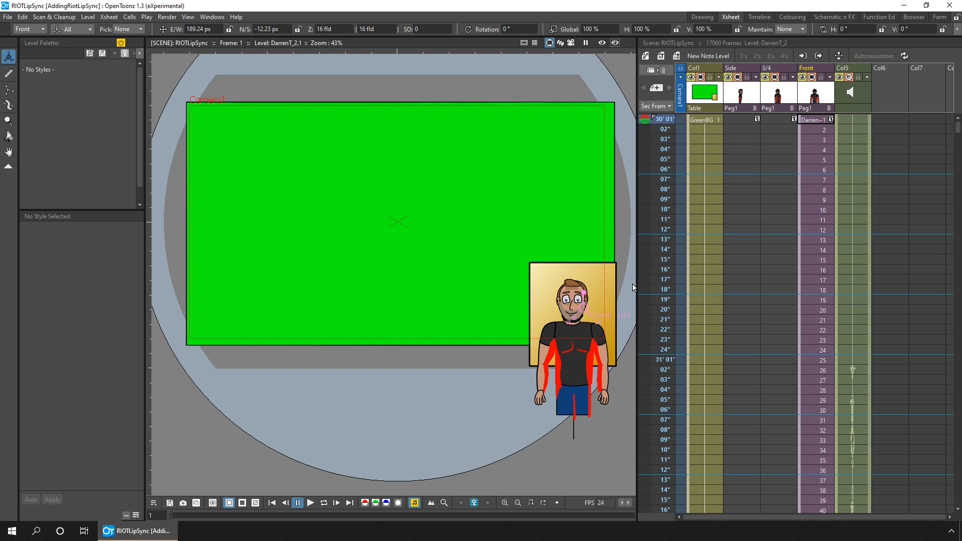
# Open the Schematic n FX room and preview frame 1 to examine the puppets' effect node chain.
pyautogui.click(832, 16)
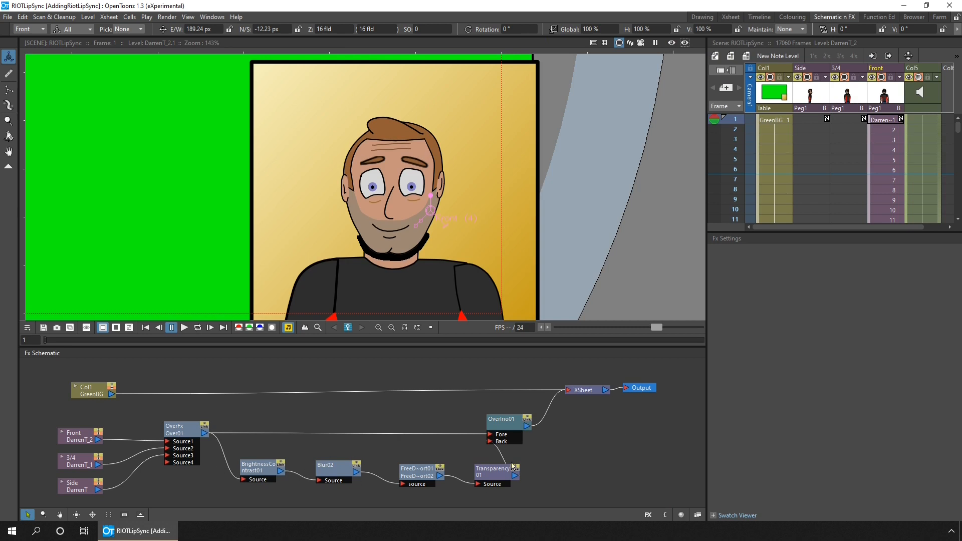
pyautogui.click(672, 43)
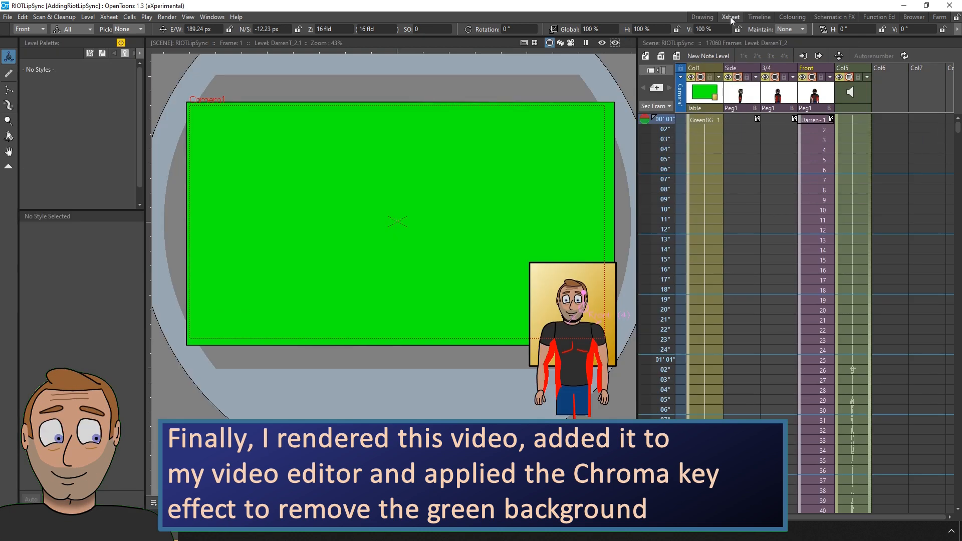
# Switch back to the Xsheet room and preview frame 1 to examine the Front puppet with its shadow effect up close.
pyautogui.click(730, 16)
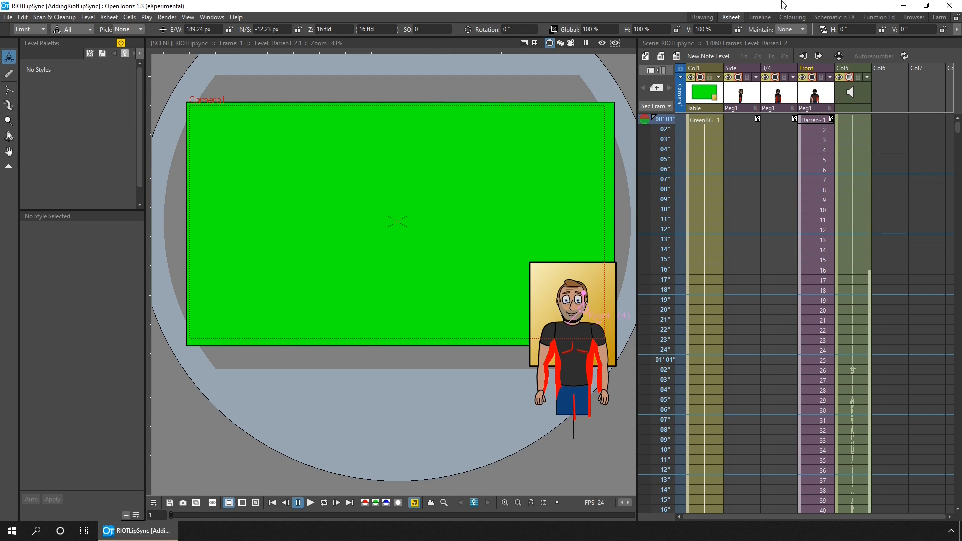
pyautogui.click(602, 43)
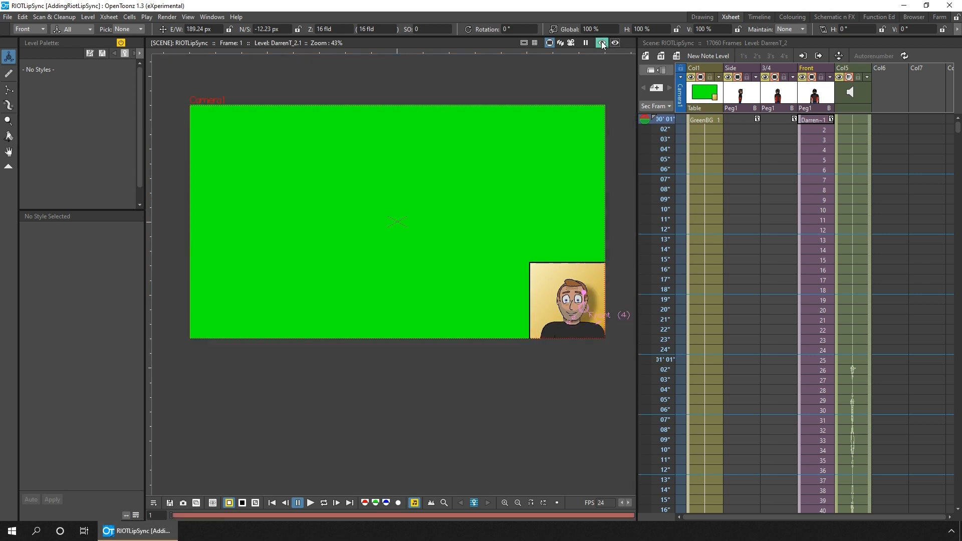
pyautogui.scroll(5, 586, 241)
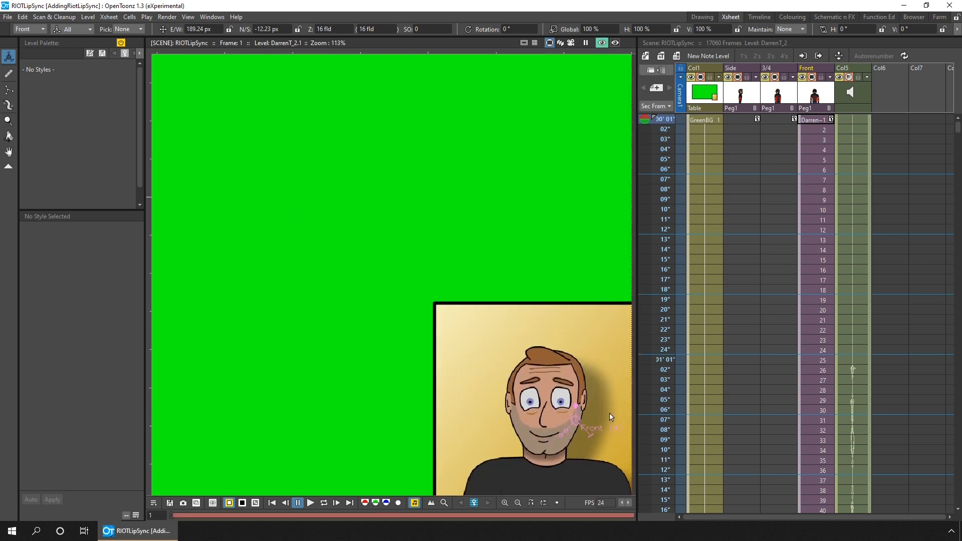
pyautogui.scroll(4, 591, 416)
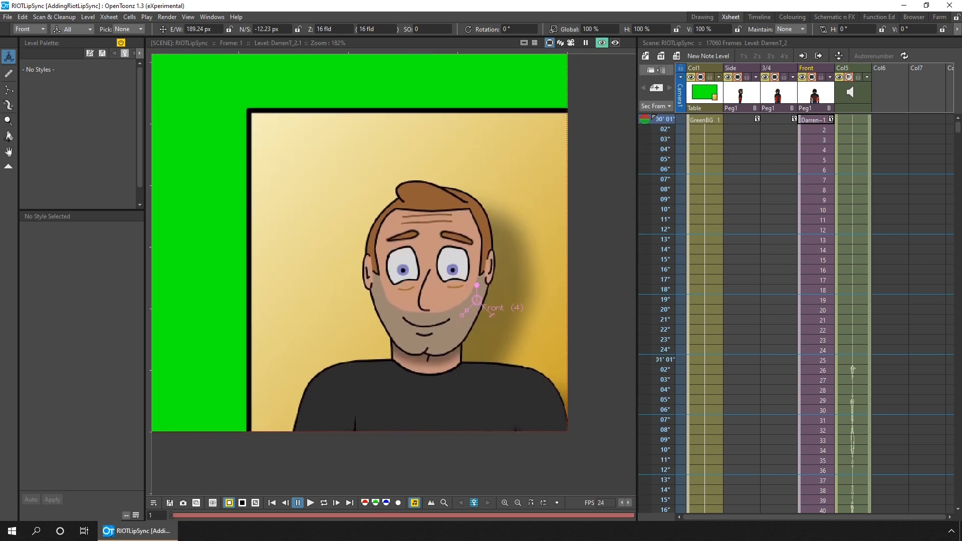